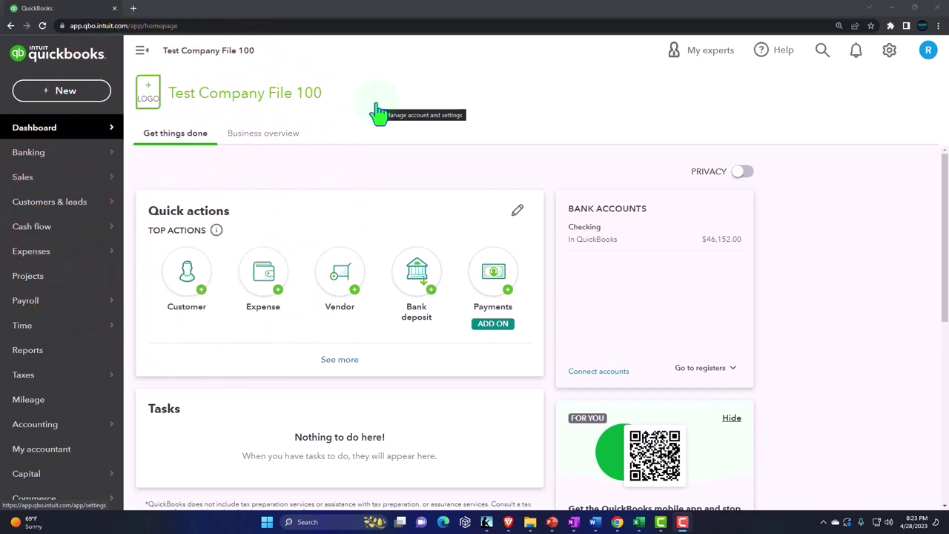
# Switch QuickBooks to Business view and duplicate the company tab twice, giving three copies.
pyautogui.click(888, 60)
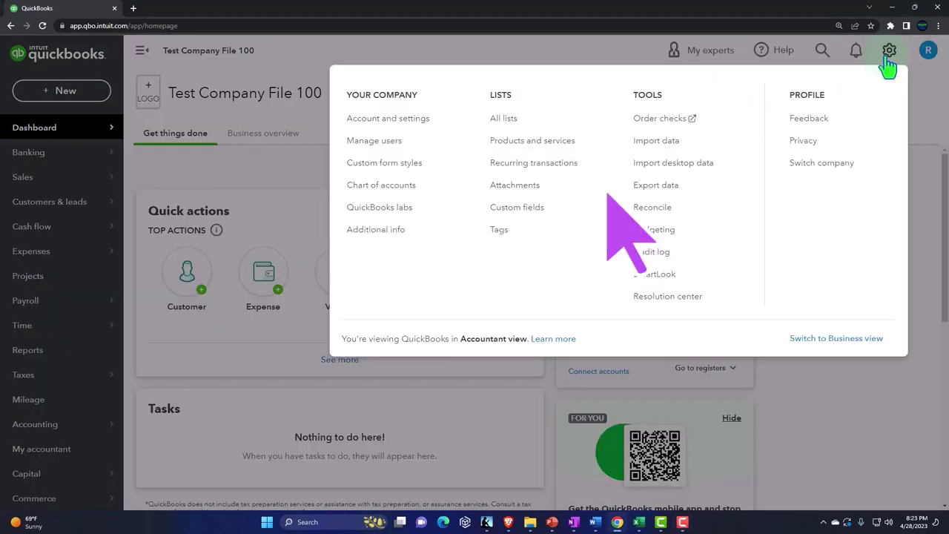
pyautogui.click(861, 343)
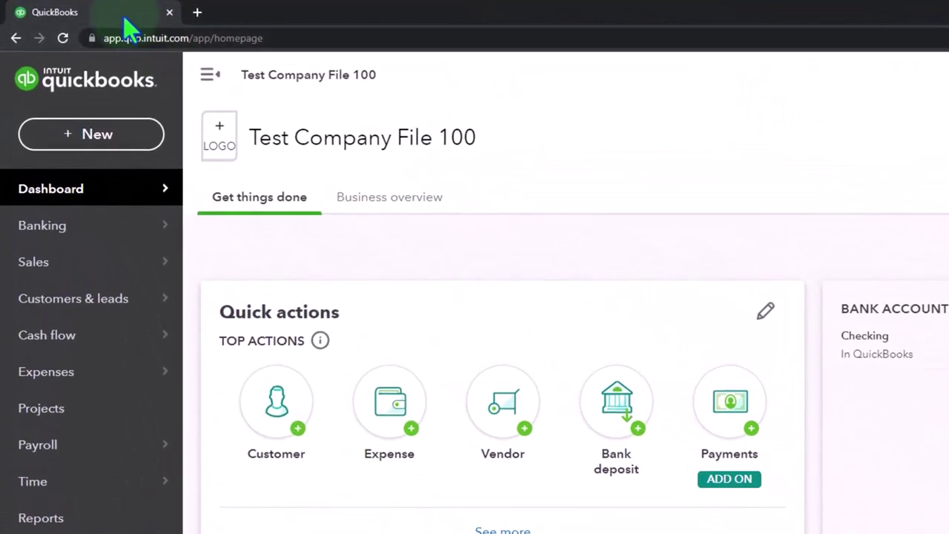
pyautogui.rightClick(127, 23)
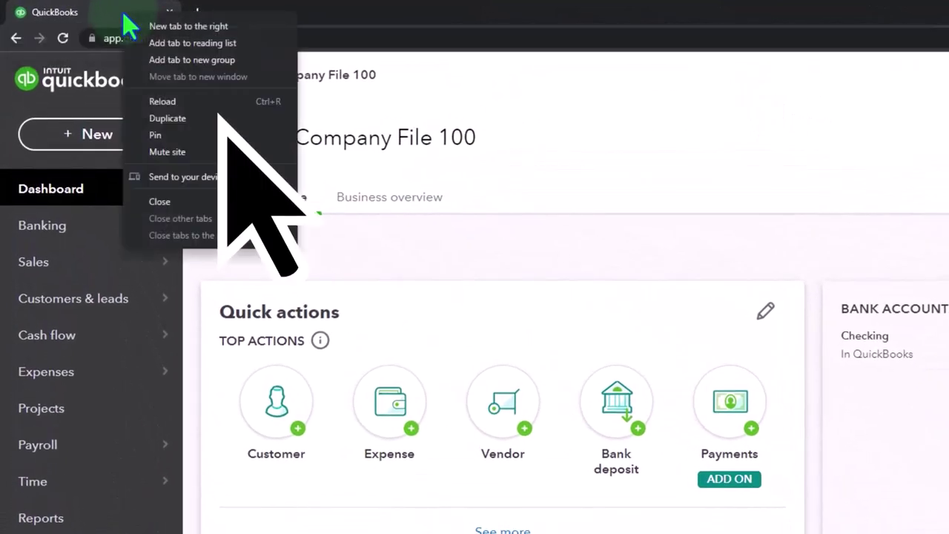
pyautogui.click(166, 120)
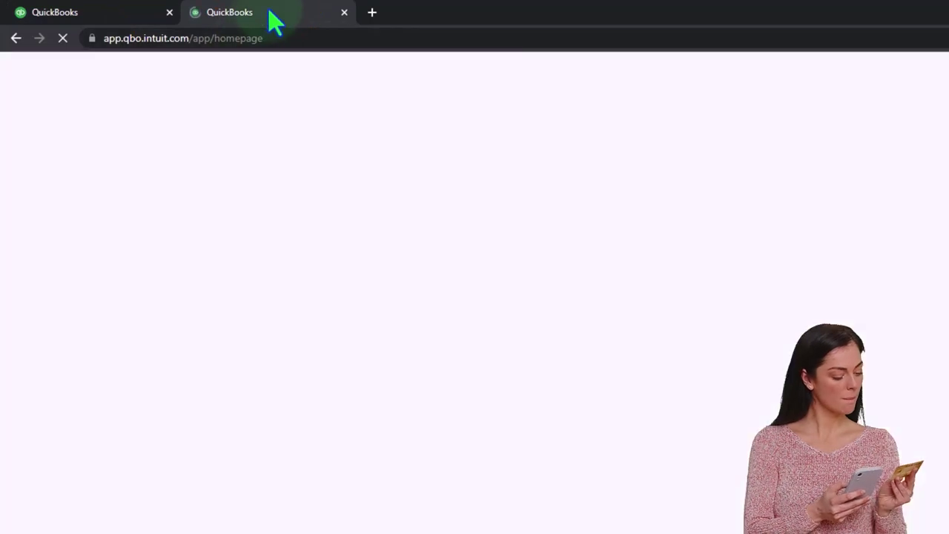
pyautogui.rightClick(271, 19)
pyautogui.click(336, 117)
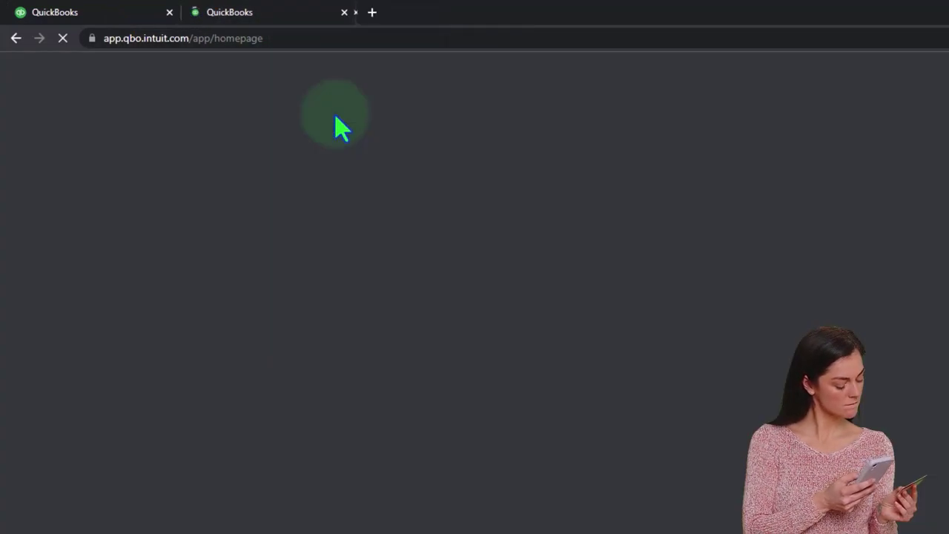
pyautogui.click(286, 23)
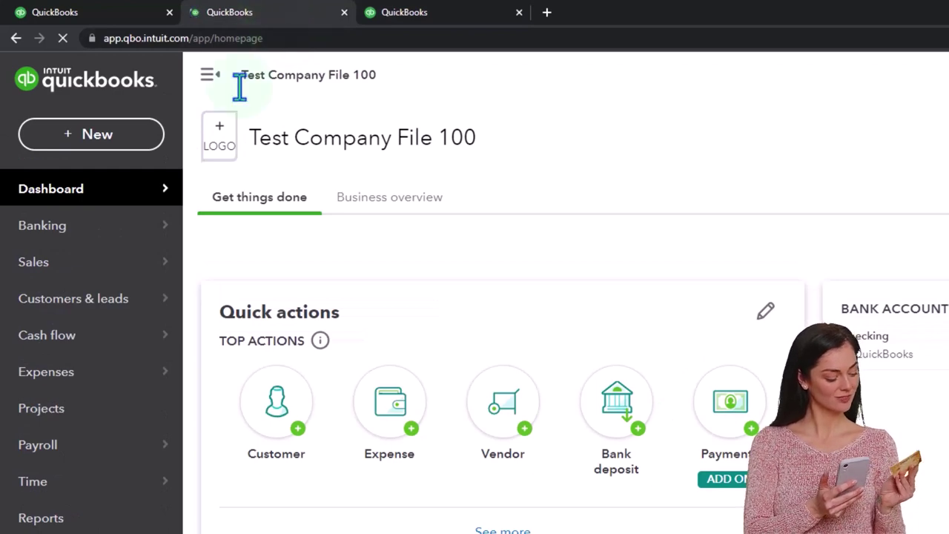
# Open the Balance Sheet report in the second tab and Profit and Loss in the third.
pyautogui.click(64, 519)
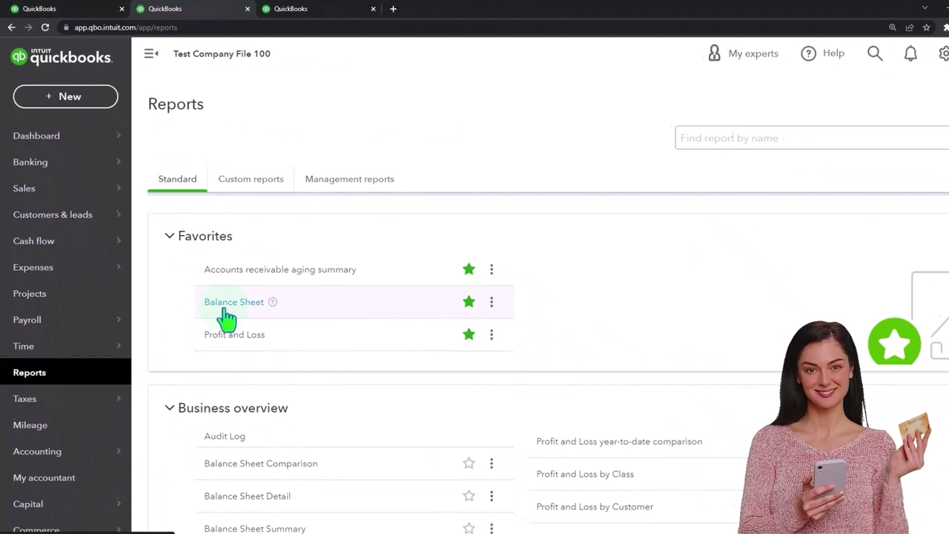
pyautogui.click(253, 353)
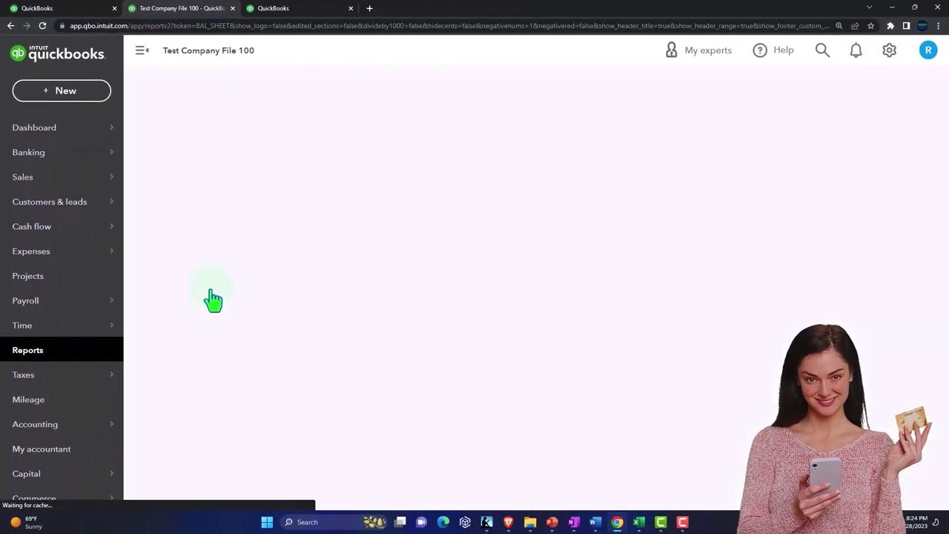
pyautogui.click(295, 11)
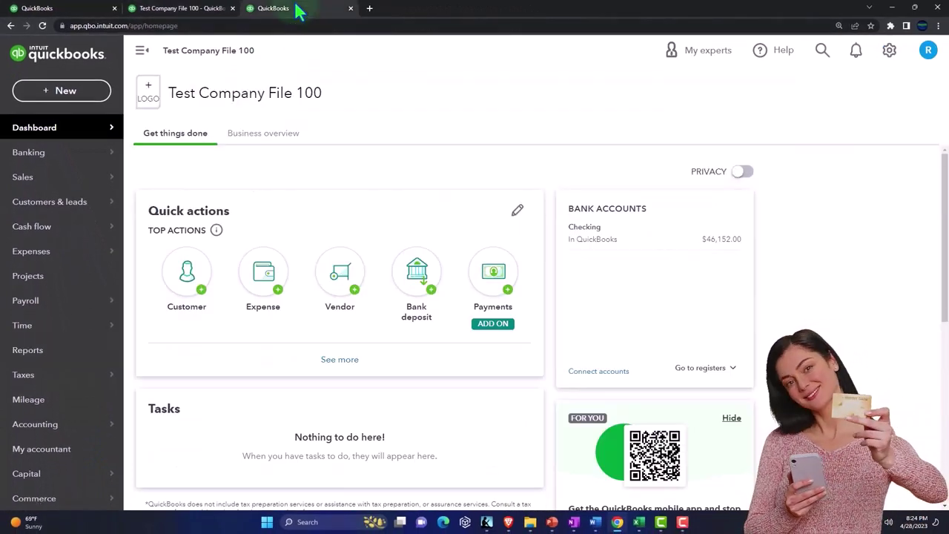
pyautogui.click(49, 349)
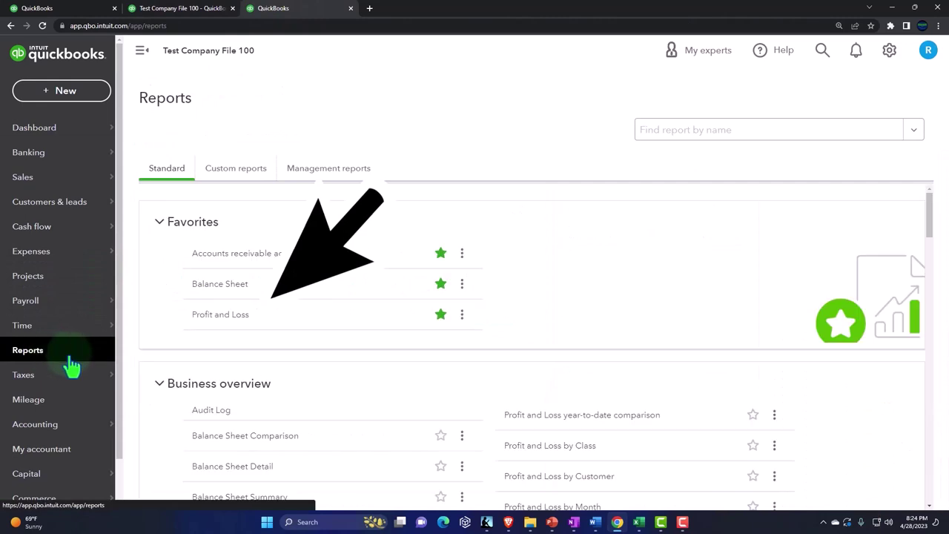
pyautogui.click(205, 318)
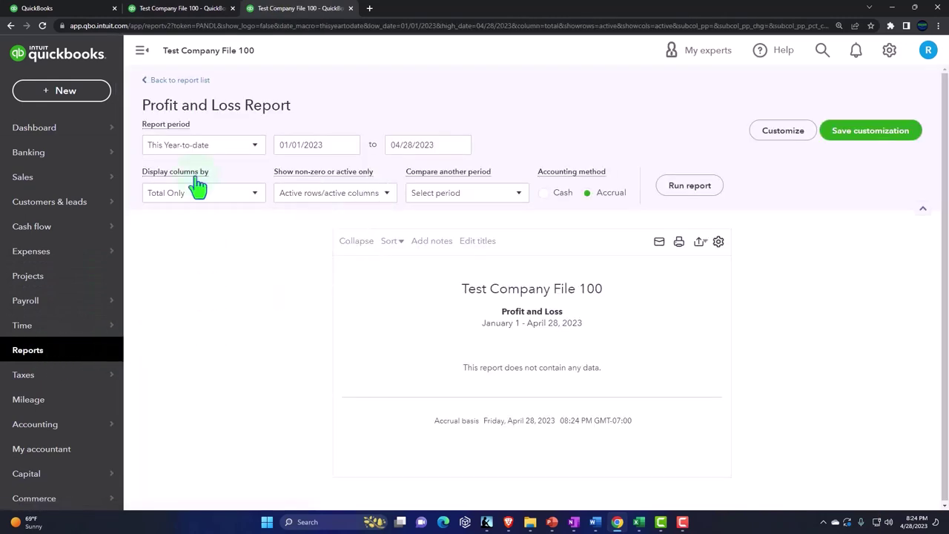
# Run the Profit and Loss for 01/01/2025–06/30/2025 with columns by Months.
pyautogui.click(141, 52)
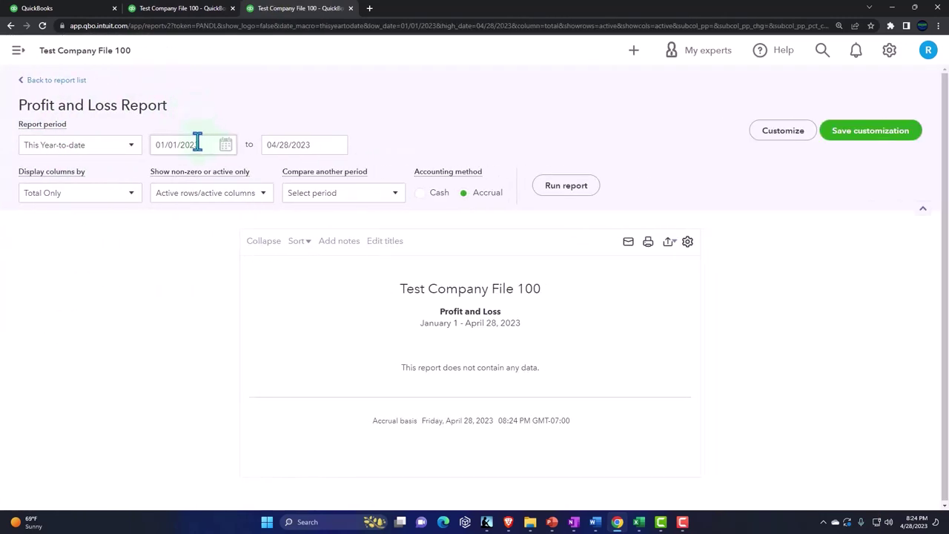
pyautogui.write('010125')
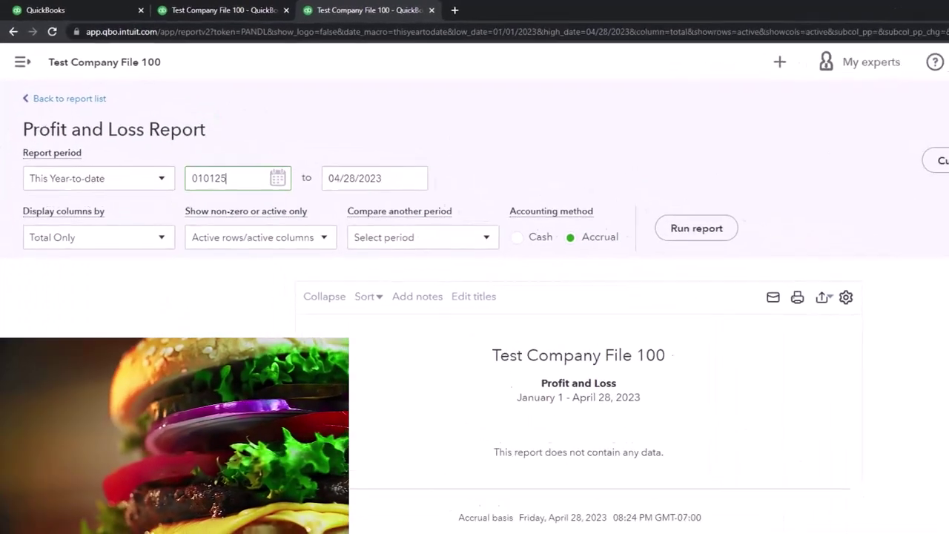
pyautogui.press('Tab')
pyautogui.write('0')
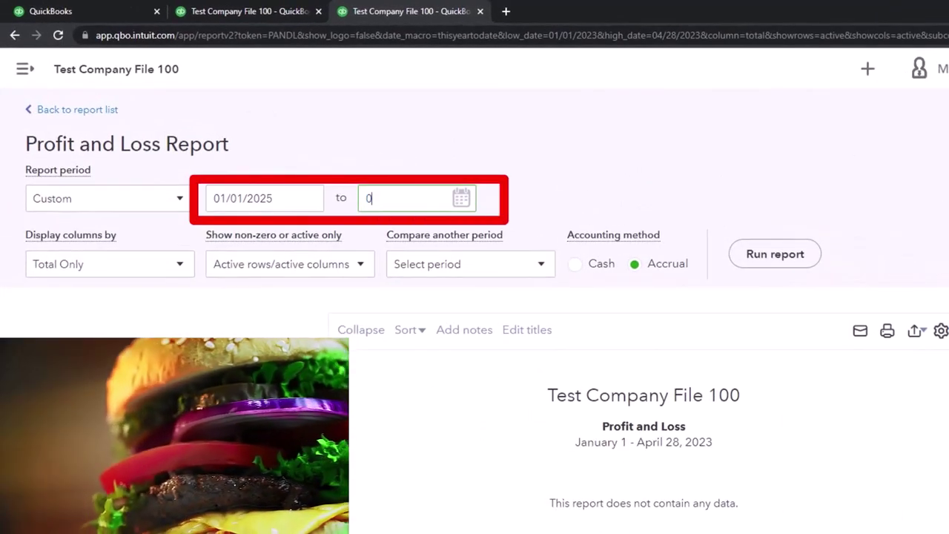
pyautogui.write('6/30/2025')
pyautogui.press('Tab')
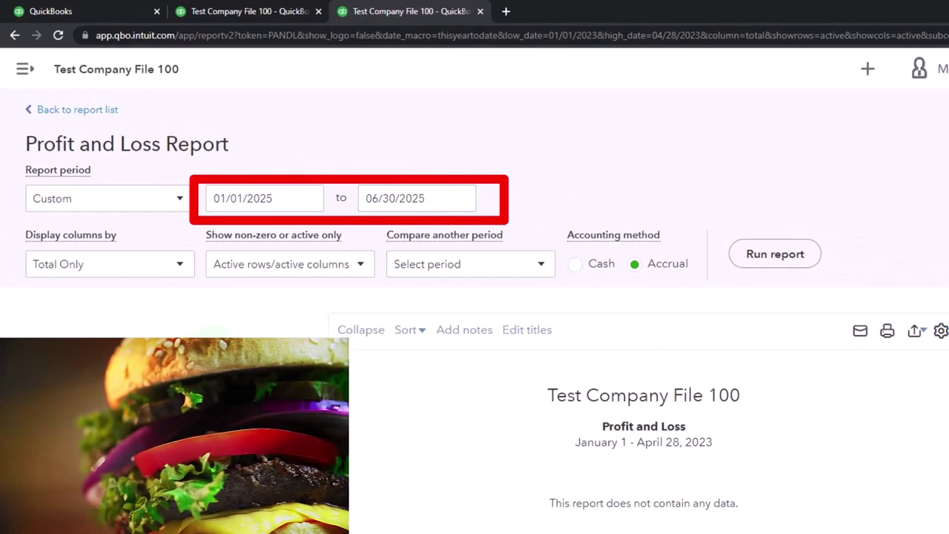
pyautogui.click(181, 265)
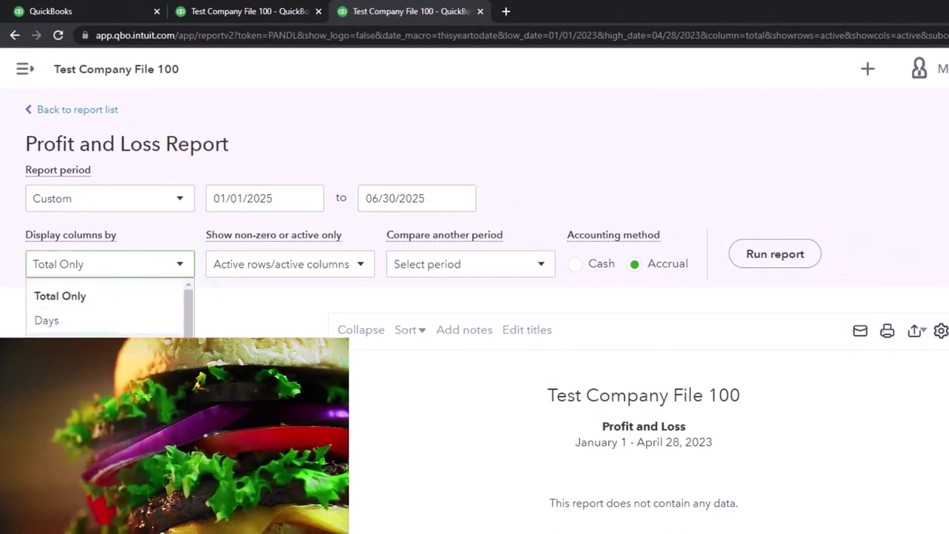
pyautogui.click(52, 369)
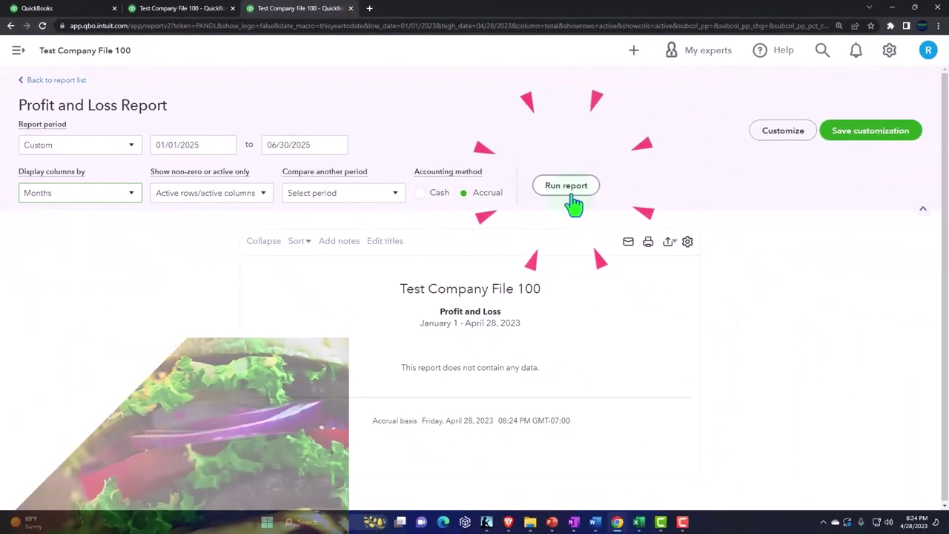
pyautogui.click(570, 189)
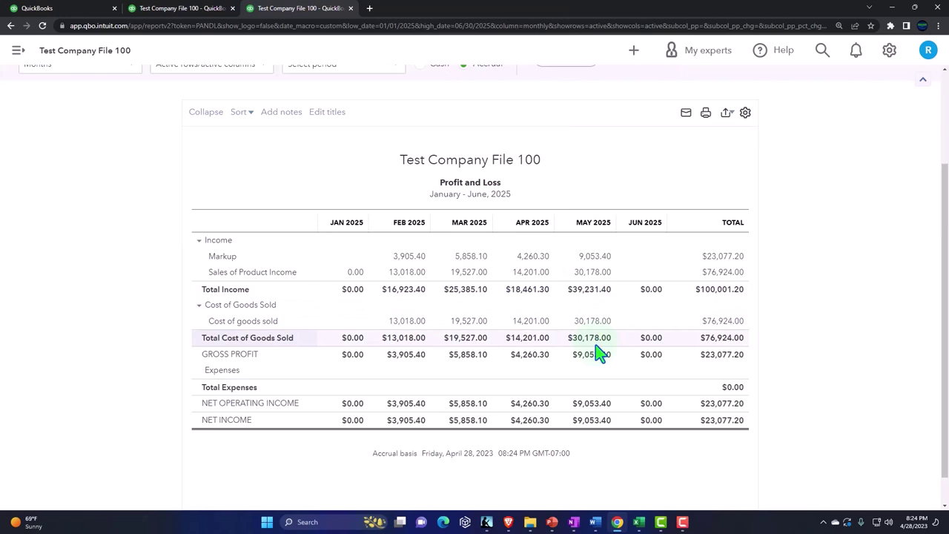
# Set the Balance Sheet period to 01/01/2025 through 06/30/2025.
pyautogui.click(189, 11)
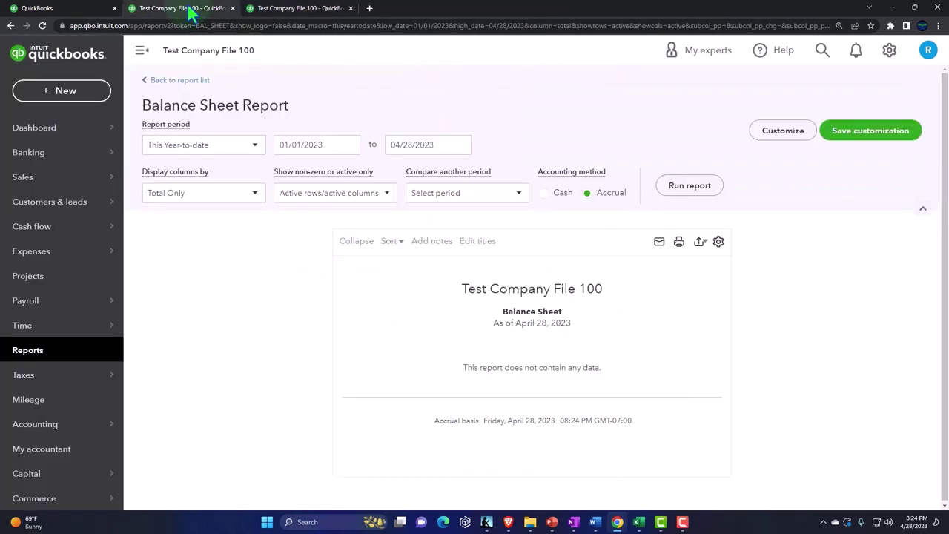
pyautogui.click(151, 55)
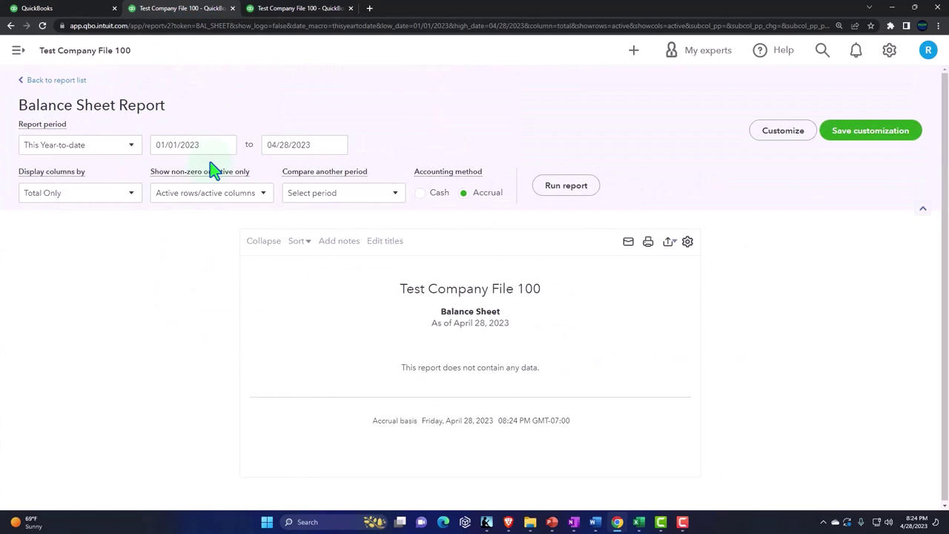
pyautogui.click(182, 146)
pyautogui.write('01/01/')
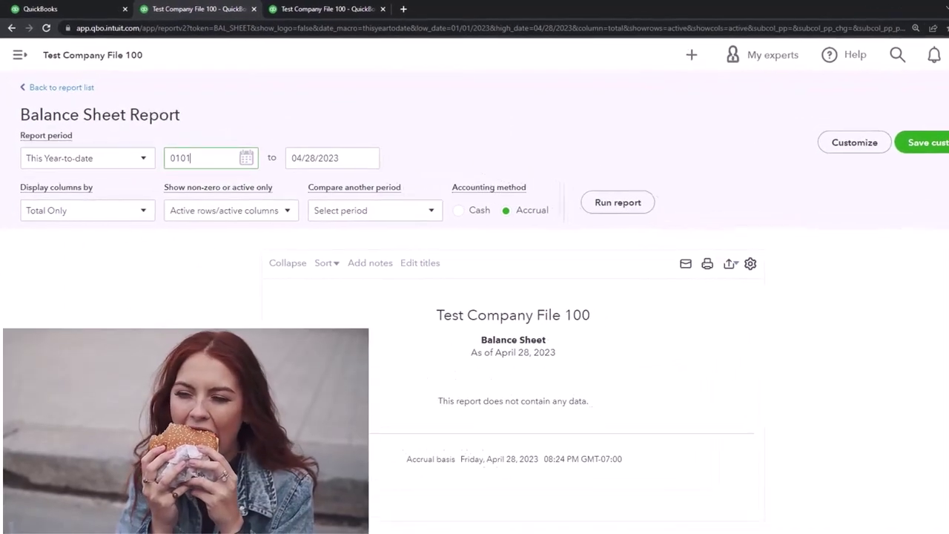
pyautogui.write('2025')
pyautogui.press('Tab')
pyautogui.write('12311')
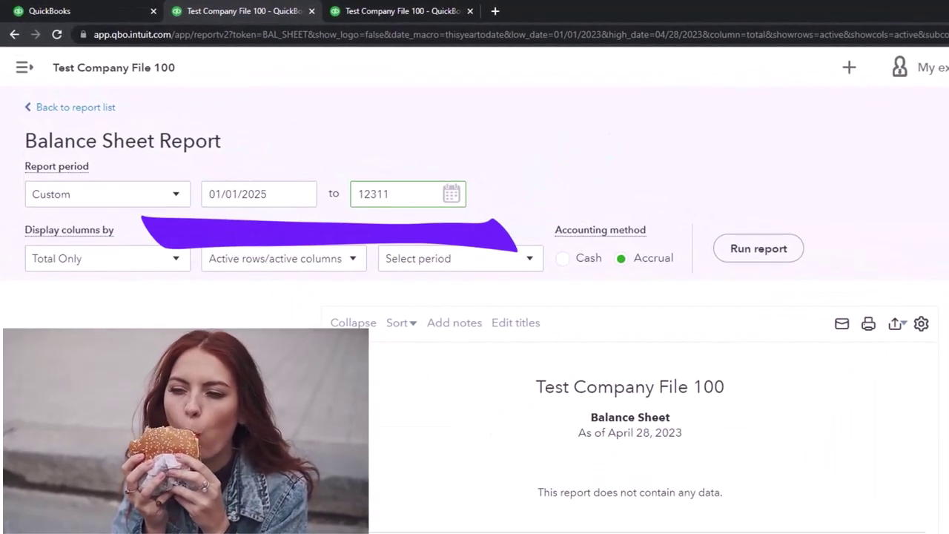
pyautogui.press('BackSpace')
pyautogui.press('BackSpace')
pyautogui.press('BackSpace')
pyautogui.press('BackSpace')
pyautogui.press('BackSpace')
pyautogui.write('06')
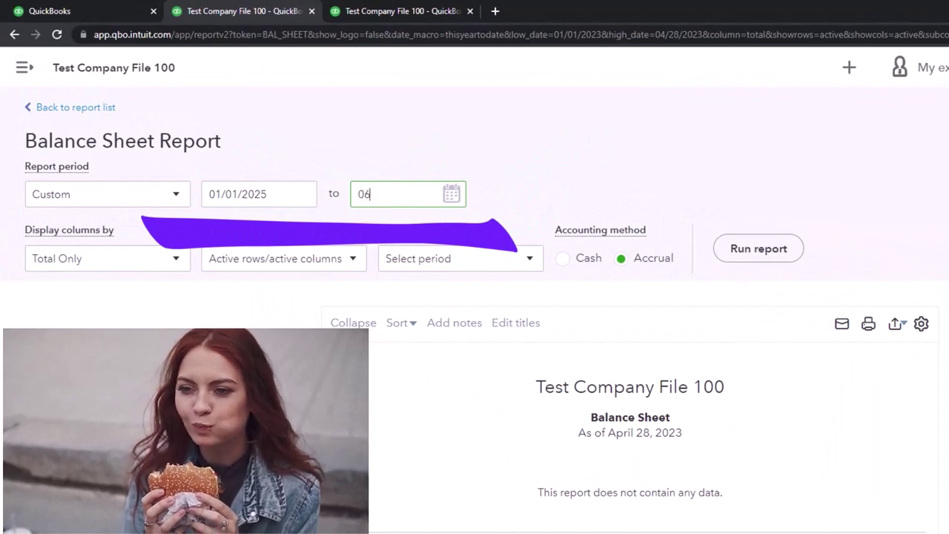
pyautogui.write('/30/2025')
pyautogui.press('Tab')
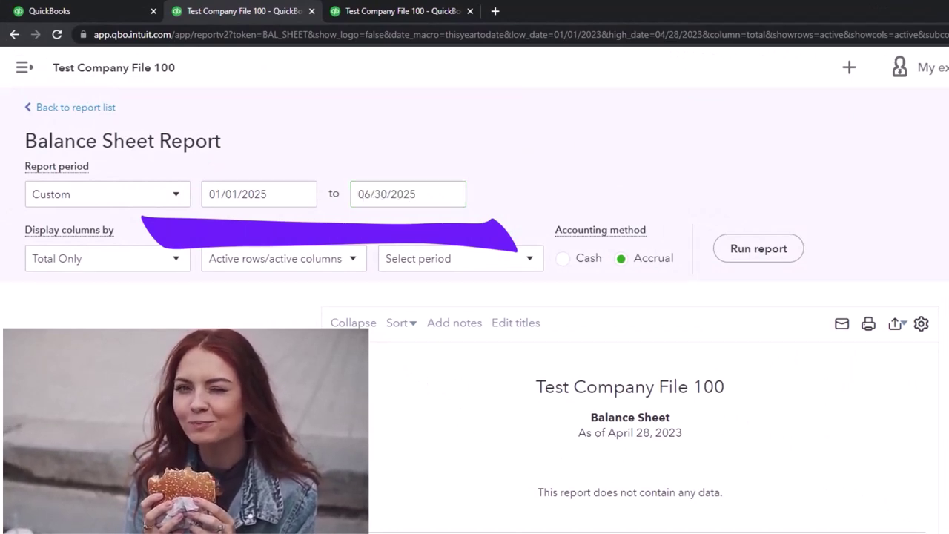
# Break the Balance Sheet columns out by Classes and rerun the report.
pyautogui.click(180, 259)
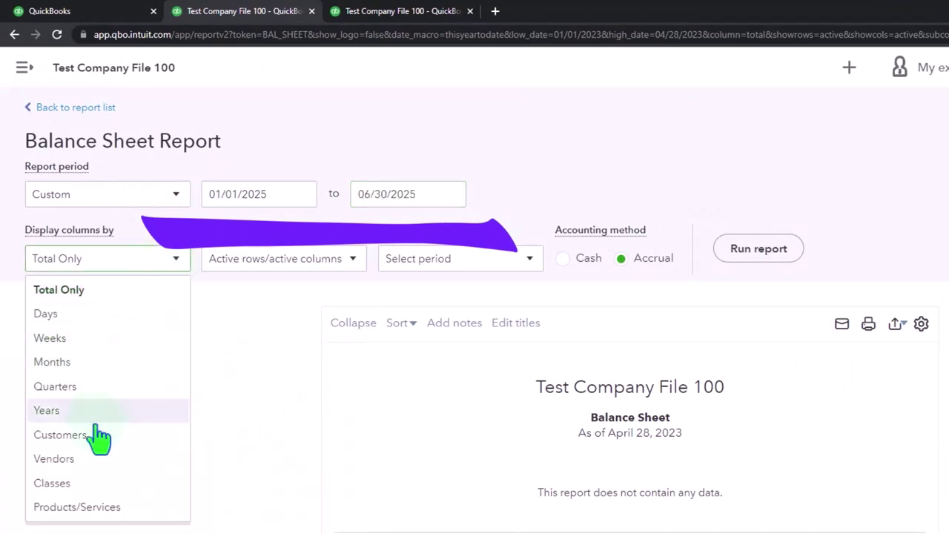
pyautogui.click(78, 484)
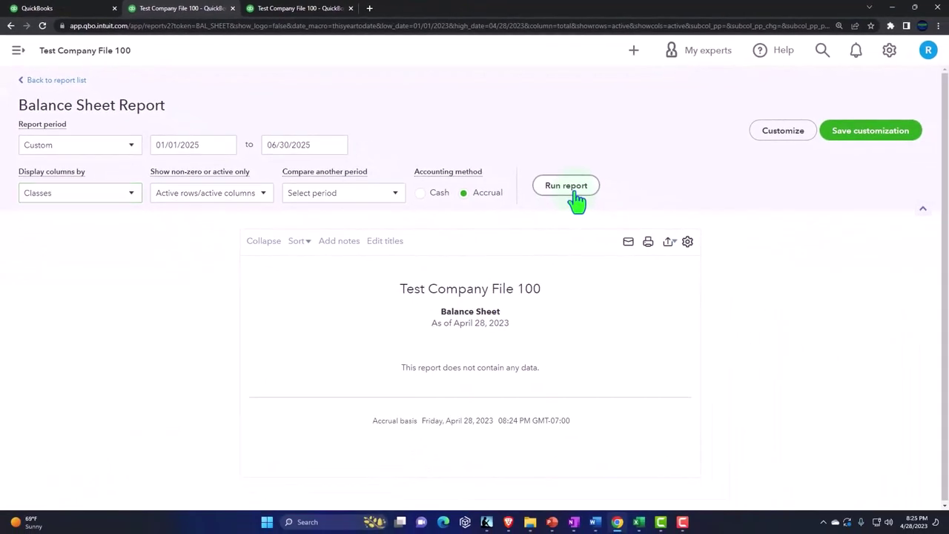
pyautogui.click(571, 187)
pyautogui.scroll(-2, 576, 194)
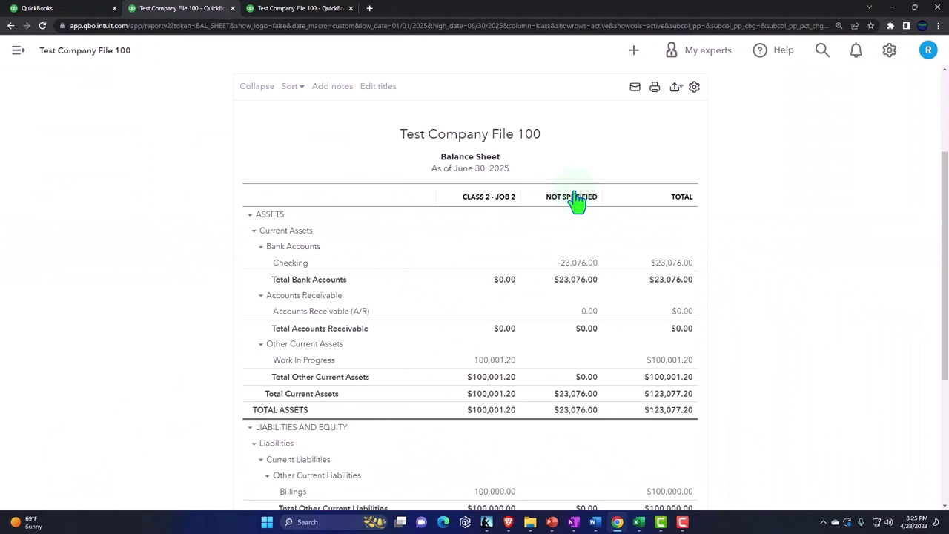
pyautogui.scroll(-1, 577, 201)
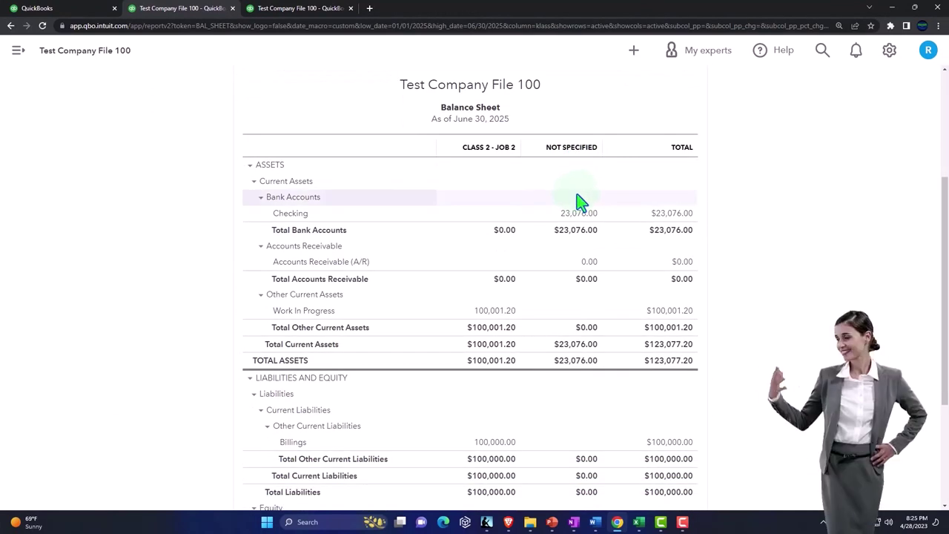
# In the first tab, open Project 2 from Projects to see $100,001.20 income and $76,924.00 costs.
pyautogui.click(79, 15)
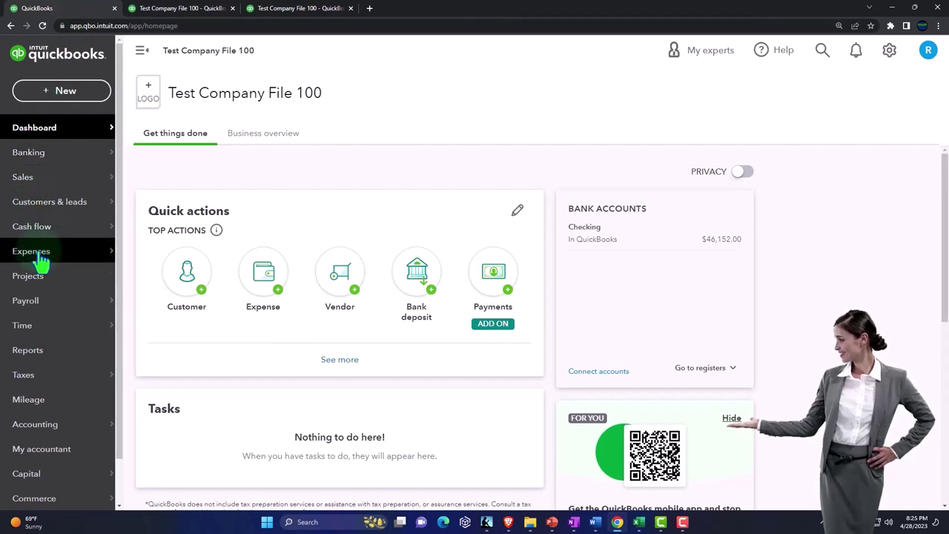
pyautogui.click(33, 282)
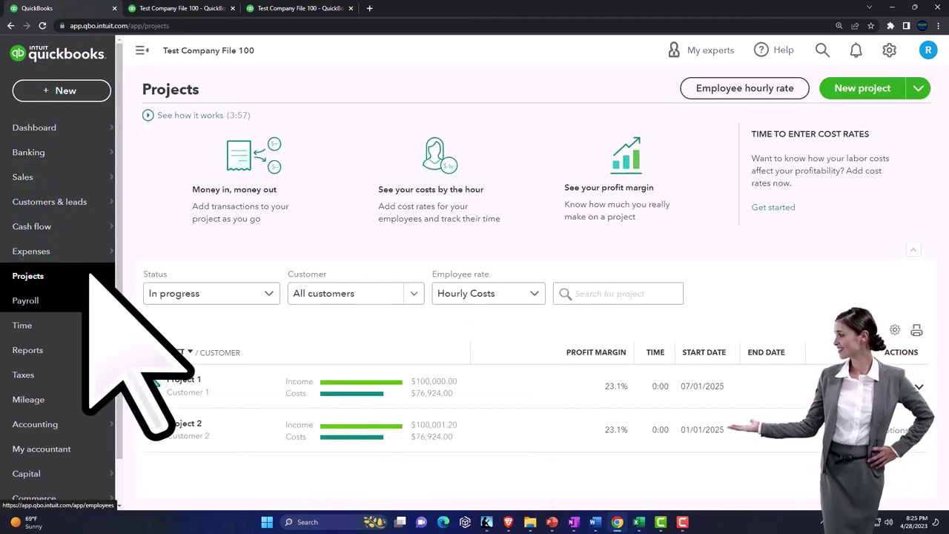
pyautogui.click(188, 430)
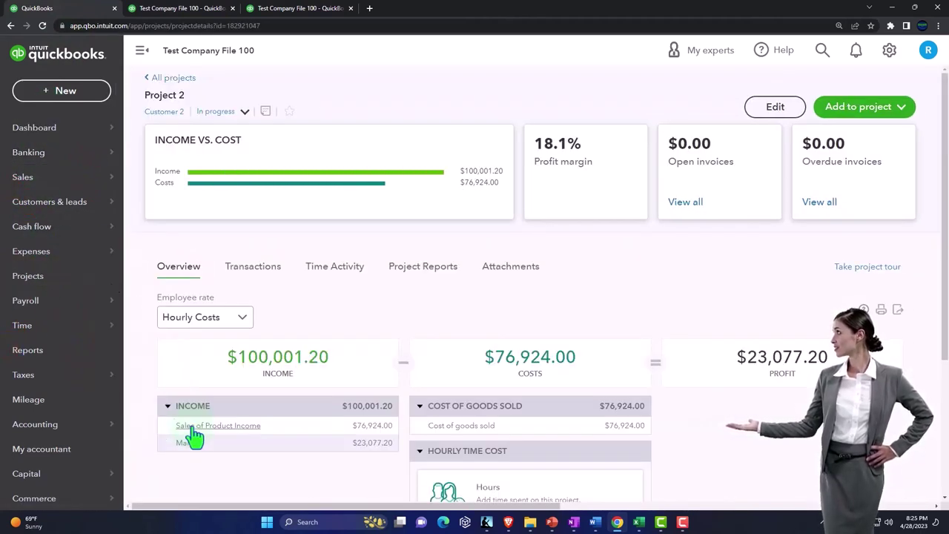
# In Excel, review the Job 2 Estimate and Billing Schedule tables, including the 10,000 Month 1 billing.
pyautogui.moveTo(638, 520)
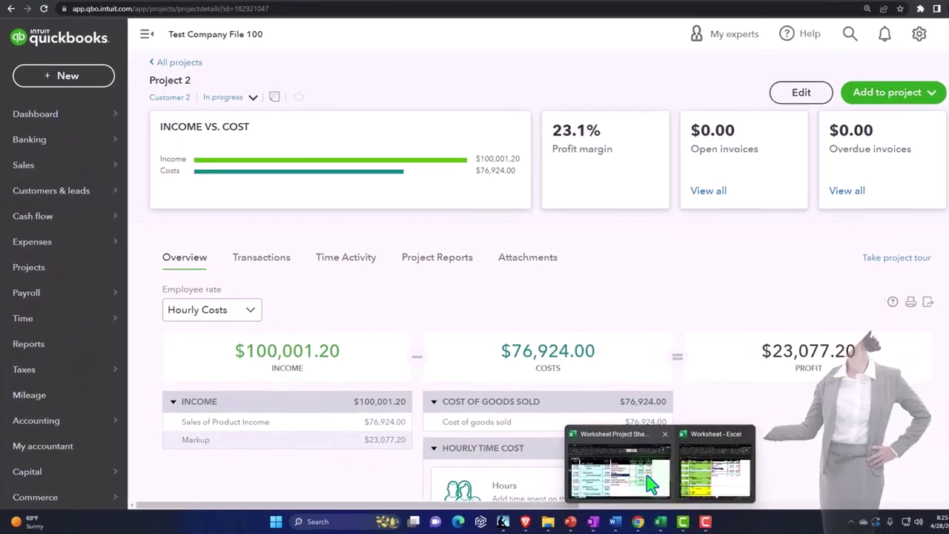
pyautogui.click(630, 475)
pyautogui.press('Down')
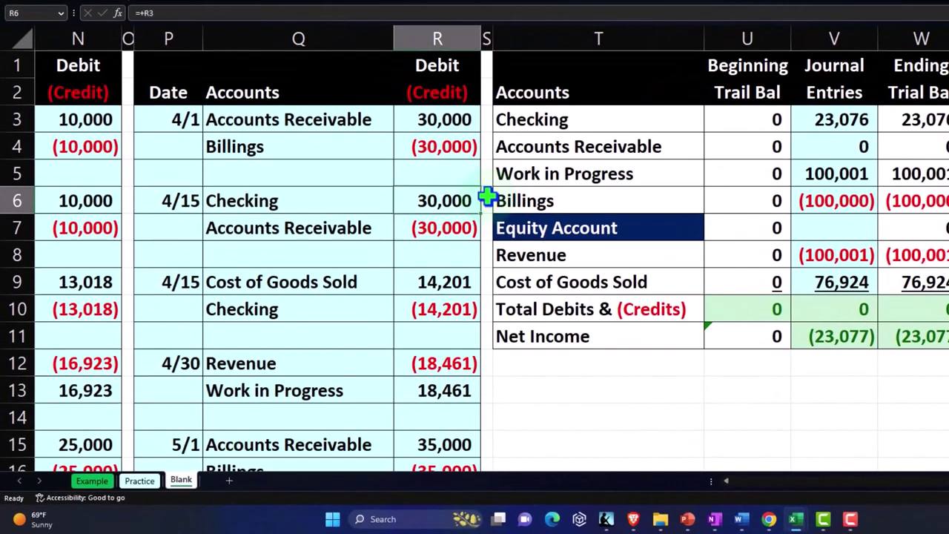
pyautogui.press('Home')
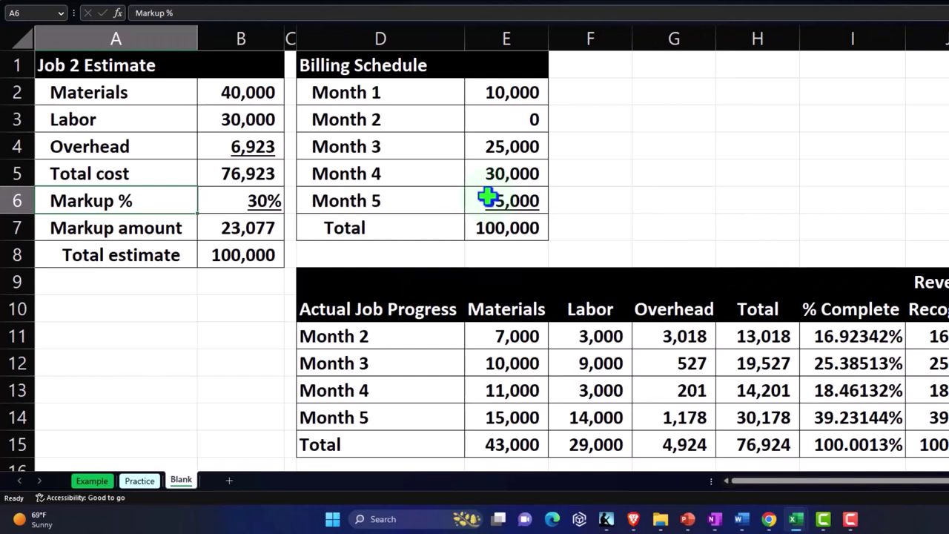
pyautogui.moveTo(102, 67)
pyautogui.mouseDown()
pyautogui.moveTo(208, 195)
pyautogui.moveTo(223, 247)
pyautogui.mouseUp()
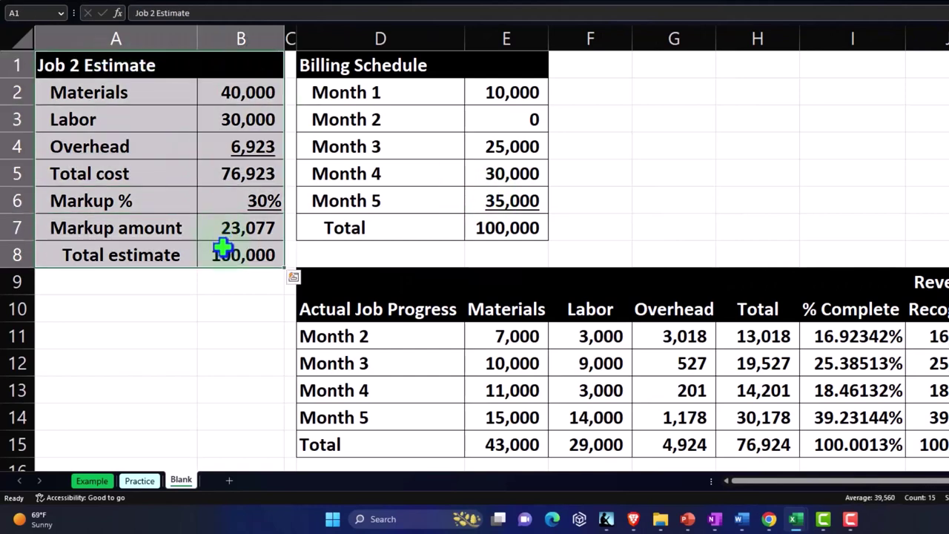
pyautogui.moveTo(364, 72); pyautogui.dragTo(481, 214)
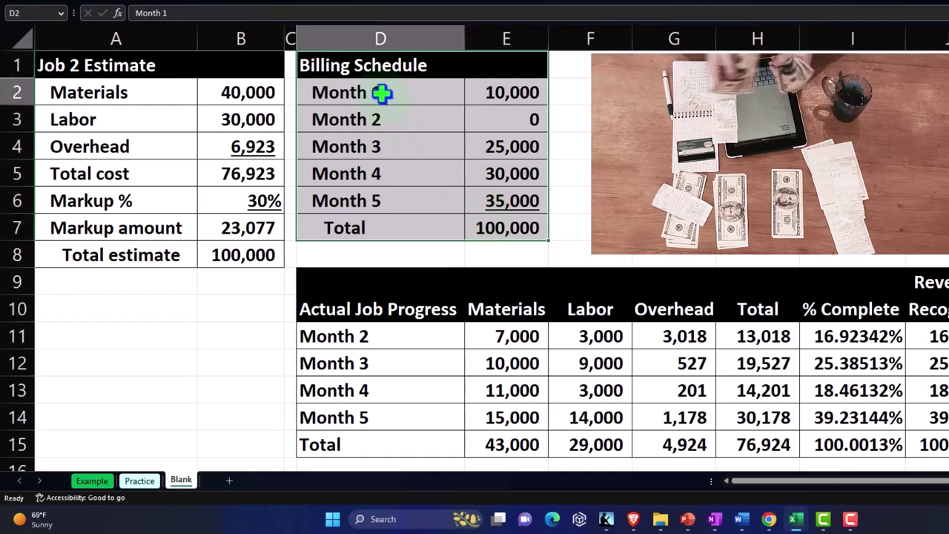
pyautogui.moveTo(382, 92); pyautogui.dragTo(491, 92)
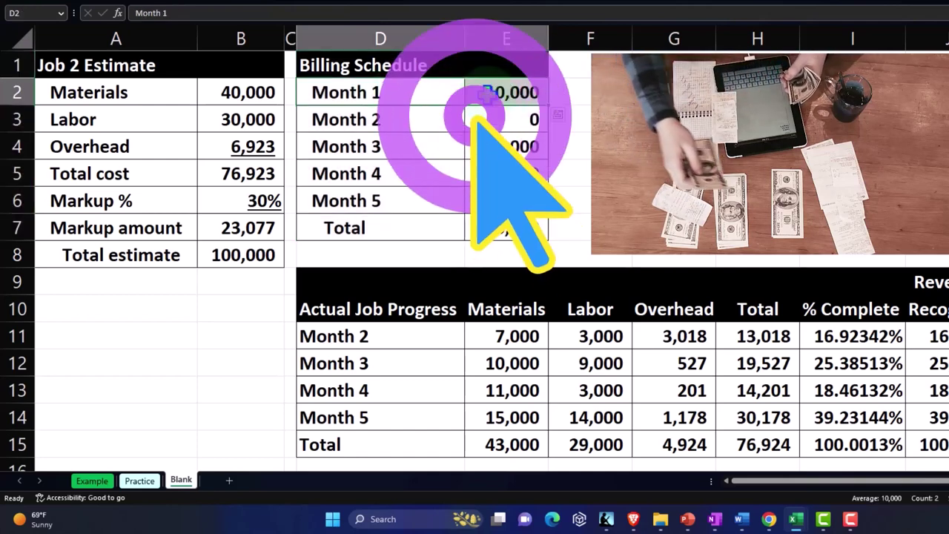
# Review the monthly actual job costs and revenue recognized, totaling 100,001.
pyautogui.scroll(-1, 486, 94)
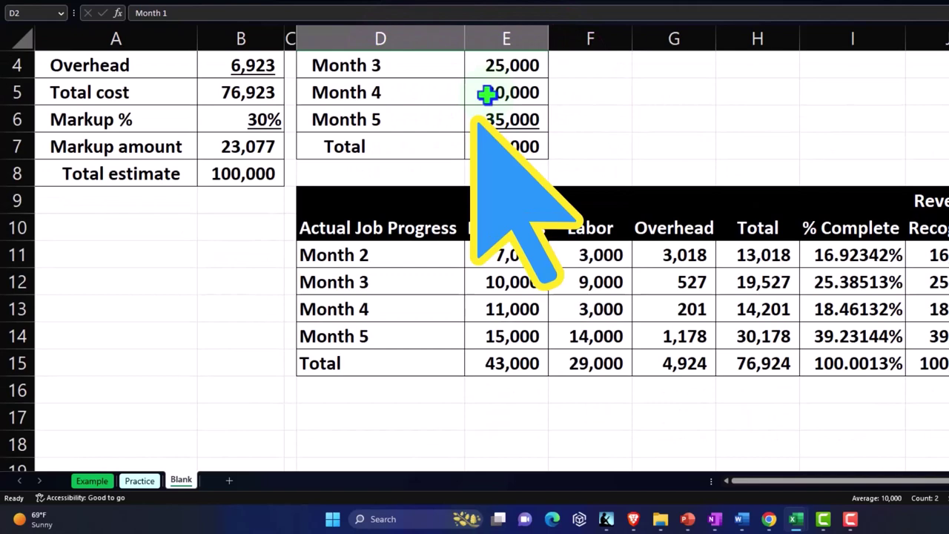
pyautogui.moveTo(391, 256); pyautogui.dragTo(734, 276)
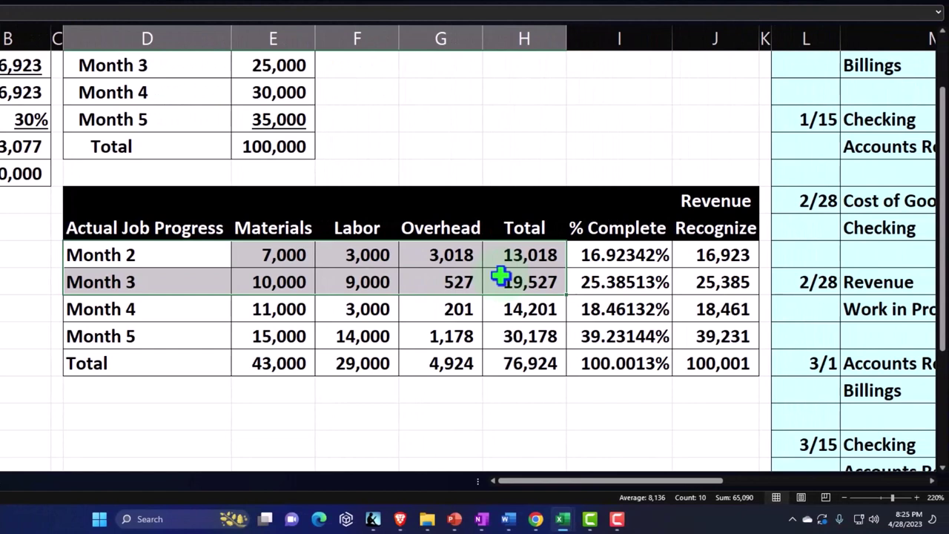
pyautogui.moveTo(501, 276); pyautogui.dragTo(506, 331)
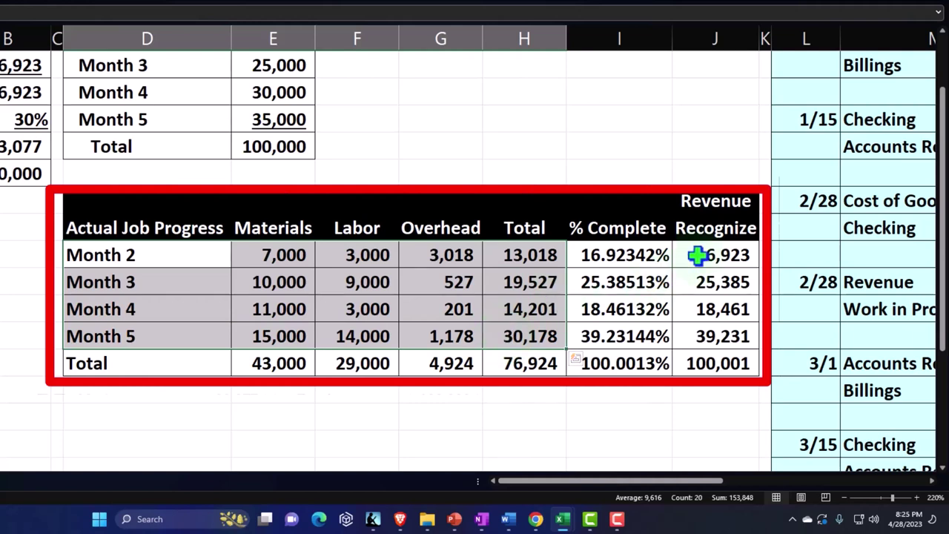
pyautogui.moveTo(697, 255); pyautogui.dragTo(706, 319)
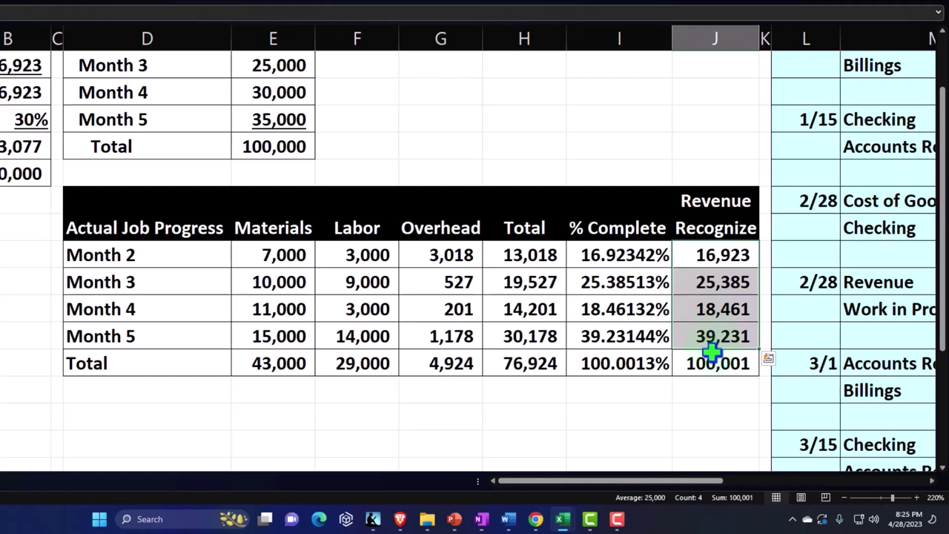
pyautogui.click(712, 357)
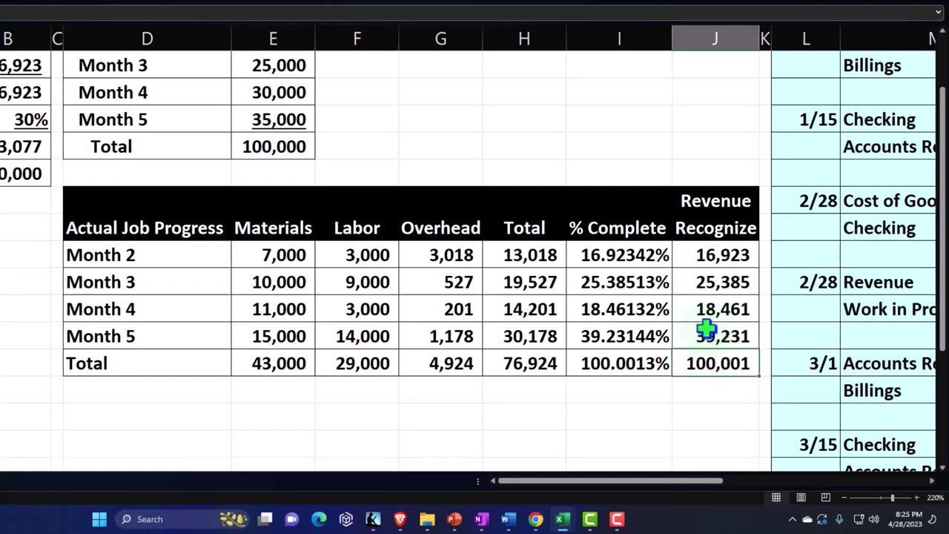
pyautogui.moveTo(709, 254); pyautogui.dragTo(720, 326)
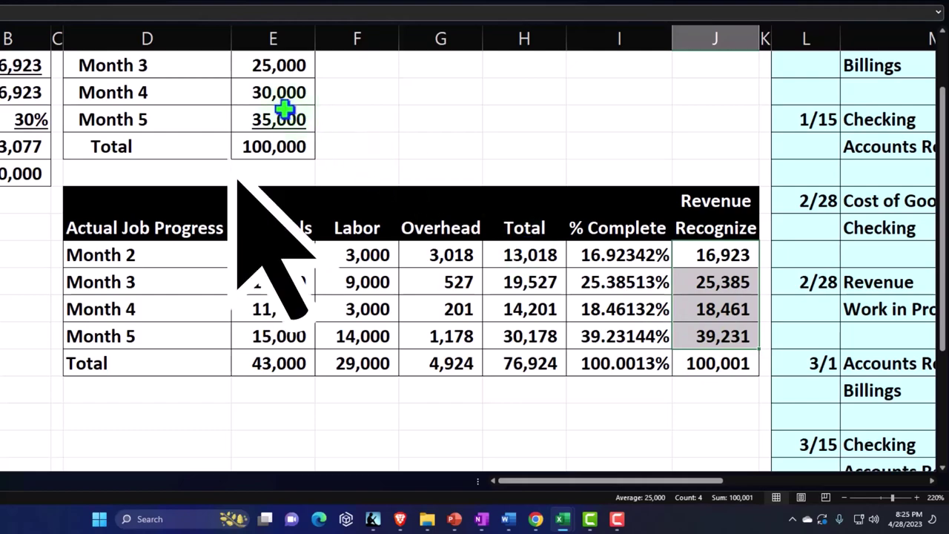
pyautogui.scroll(1, 281, 108)
pyautogui.moveTo(272, 91); pyautogui.dragTo(274, 198)
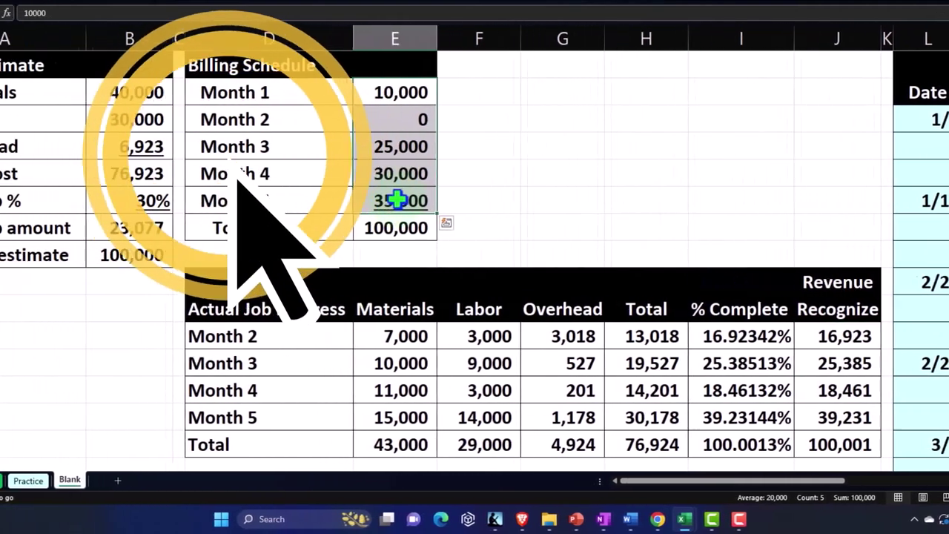
# Check the trial balance's ending Net Income of (23,077) and the markup amount formula.
pyautogui.press('Right')
pyautogui.press('Right')
pyautogui.press('Right')
pyautogui.press('Right')
pyautogui.press('Right')
pyautogui.press('Right')
pyautogui.press('Right')
pyautogui.press('Right')
pyautogui.press('Right')
pyautogui.press('Right')
pyautogui.press('Right')
pyautogui.press('Right')
pyautogui.press('Right')
pyautogui.press('Right')
pyautogui.press('Right')
pyautogui.press('Right')
pyautogui.press('Right')
pyautogui.press('Right')
pyautogui.press('Right')
pyautogui.press('Right')
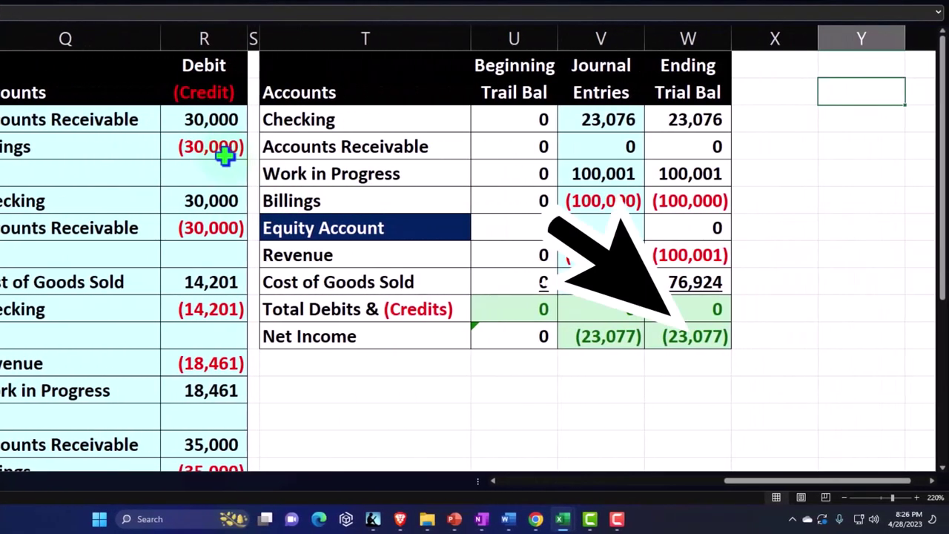
pyautogui.click(703, 341)
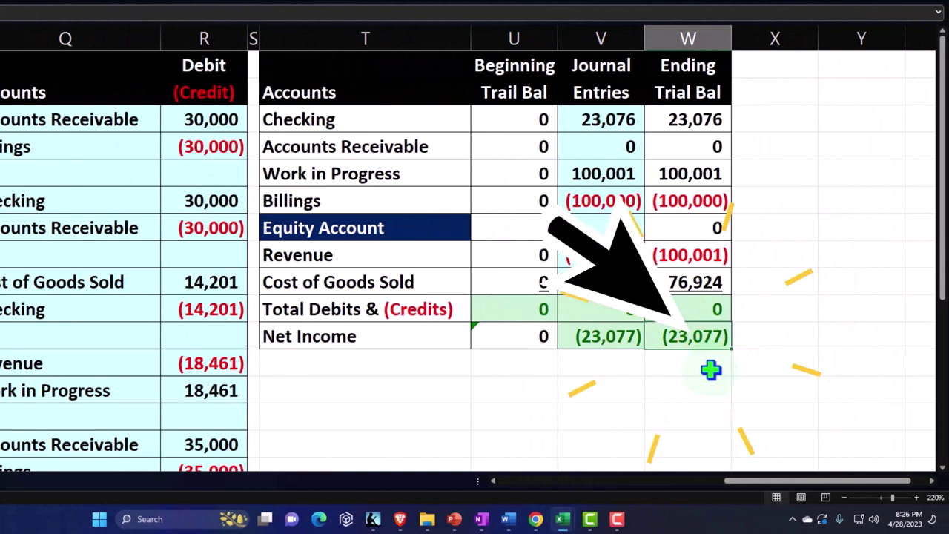
pyautogui.hscroll(-10, 710, 369)
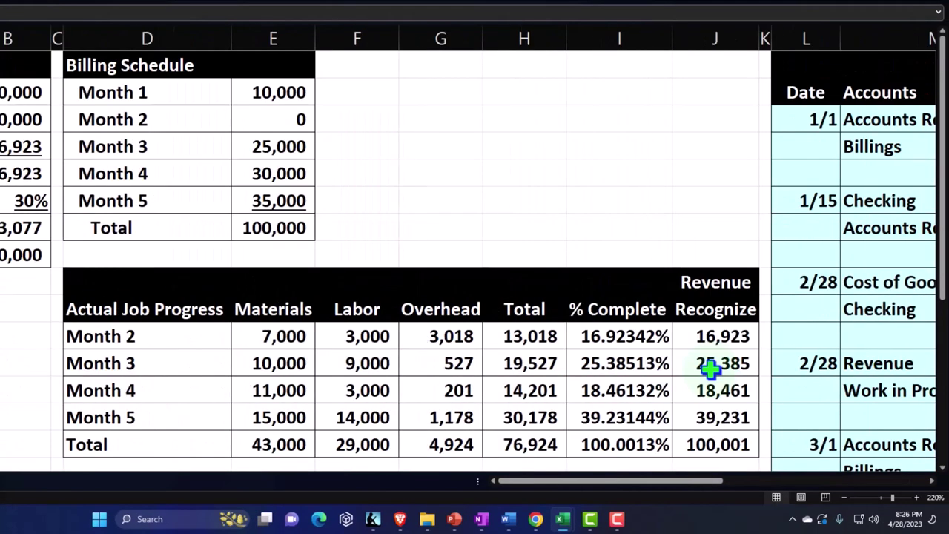
pyautogui.doubleClick(17, 224)
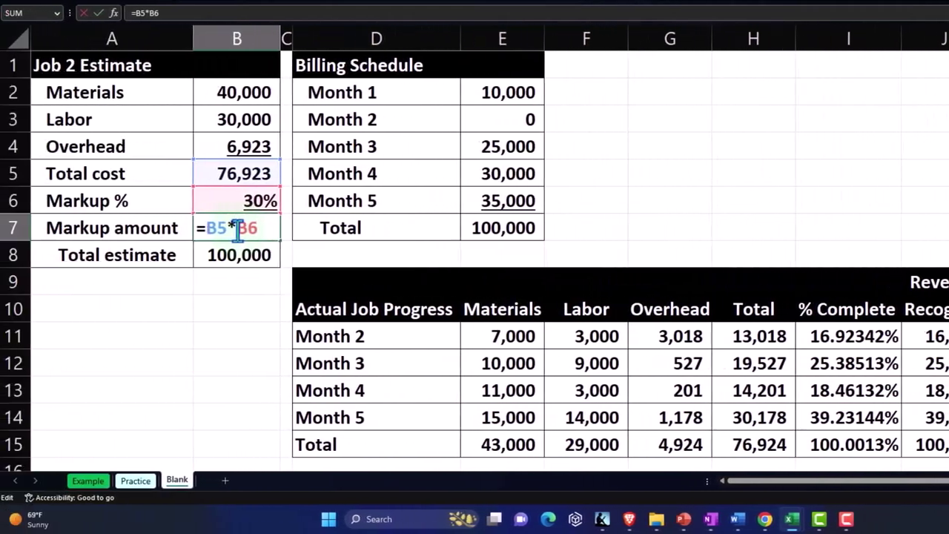
pyautogui.press('Return')
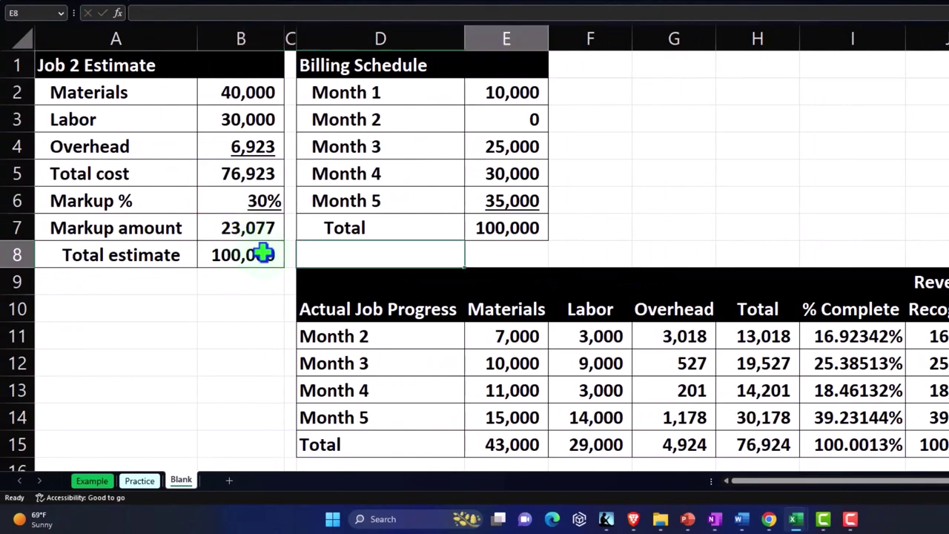
# Select the Work in Progress 100,001 and Billings (100,000) rows in the trial balance.
pyautogui.hscroll(10, 263, 254)
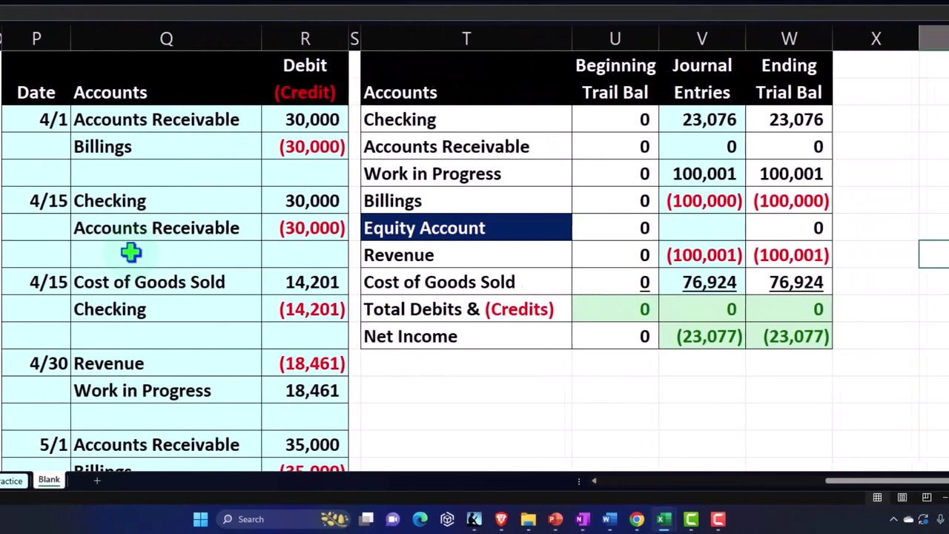
pyautogui.click(460, 173)
pyautogui.press('Right')
pyautogui.press('Right')
pyautogui.press('Right')
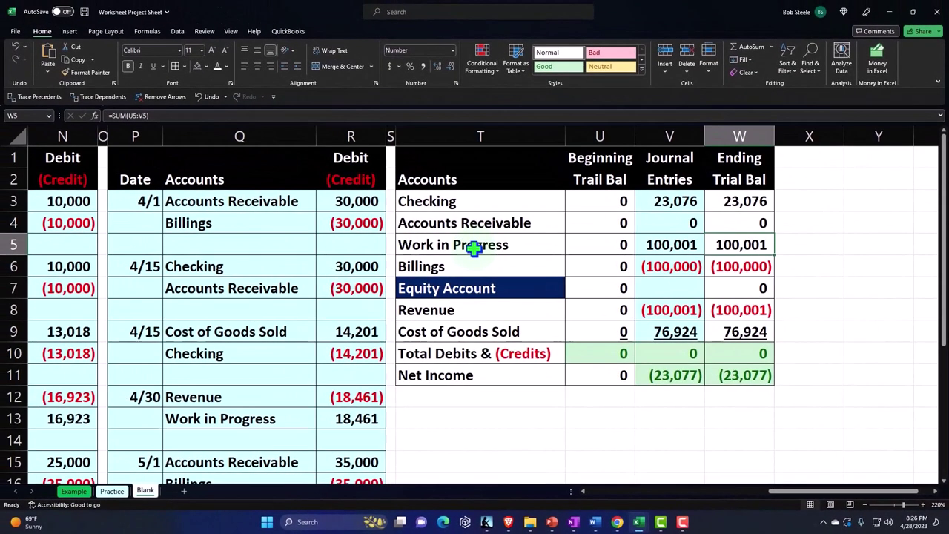
pyautogui.moveTo(475, 250); pyautogui.dragTo(715, 256)
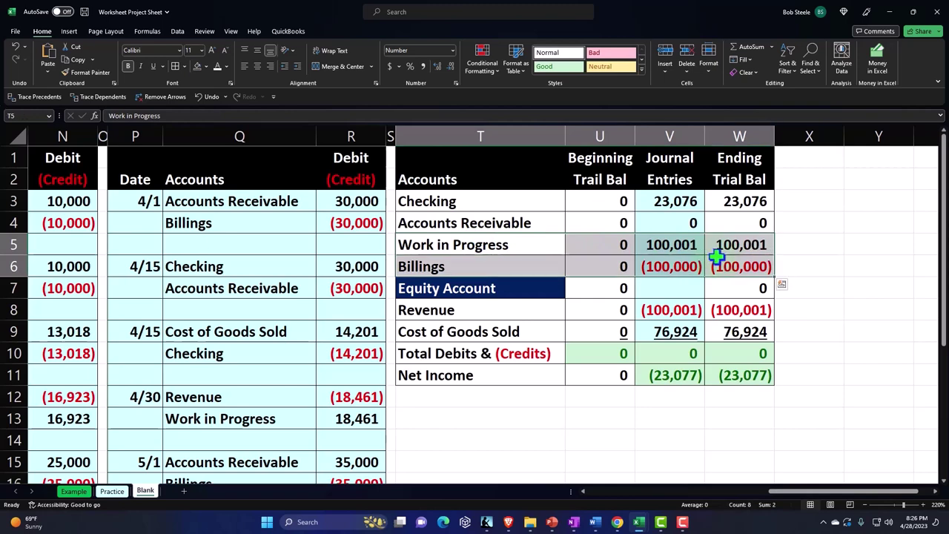
# Rerun the class Balance Sheet through 12/31/2025 and check Job 2's Work in Progress and Billings.
pyautogui.click(620, 523)
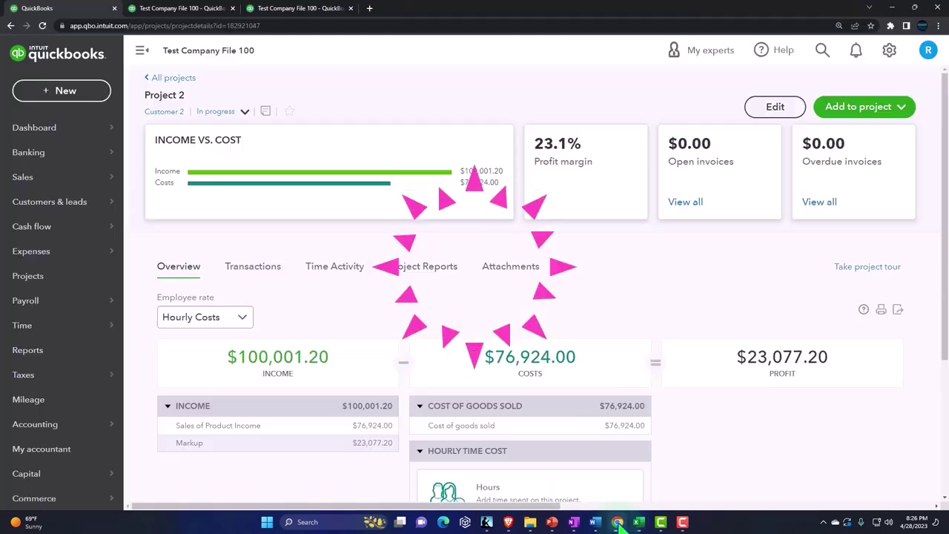
pyautogui.click(180, 11)
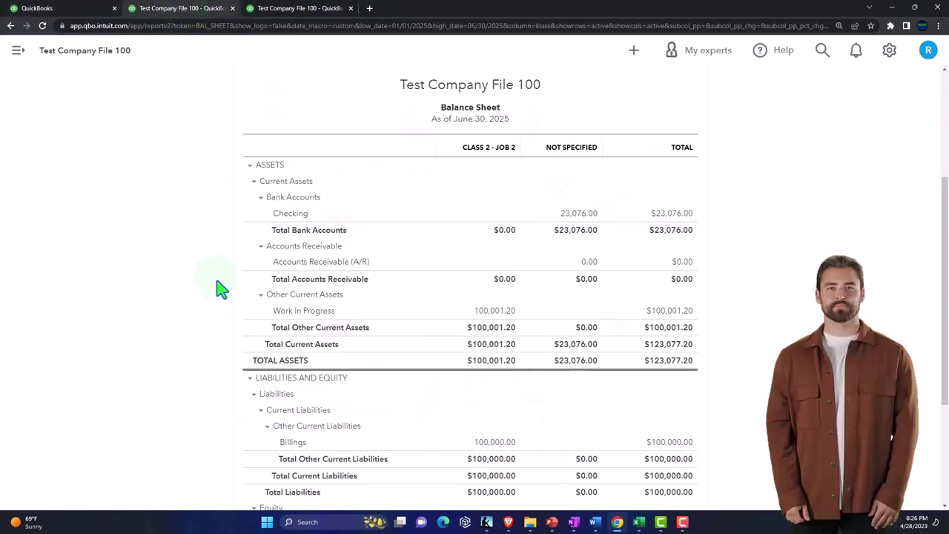
pyautogui.scroll(1, 222, 289)
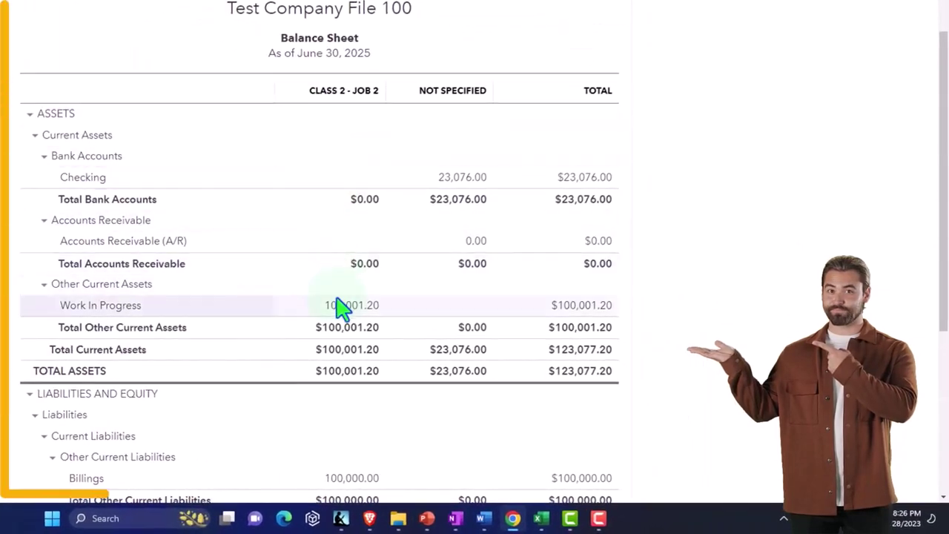
pyautogui.scroll(-1, 339, 317)
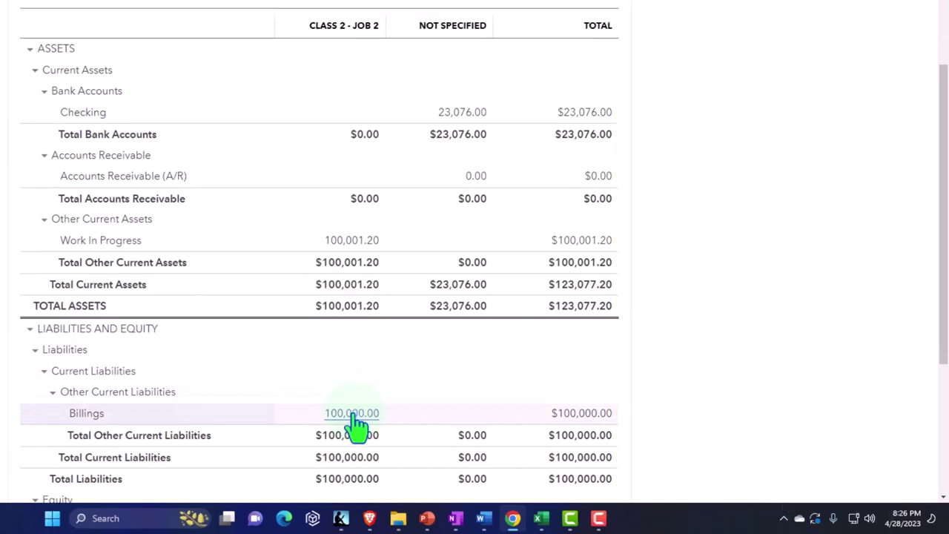
pyautogui.scroll(5, 357, 427)
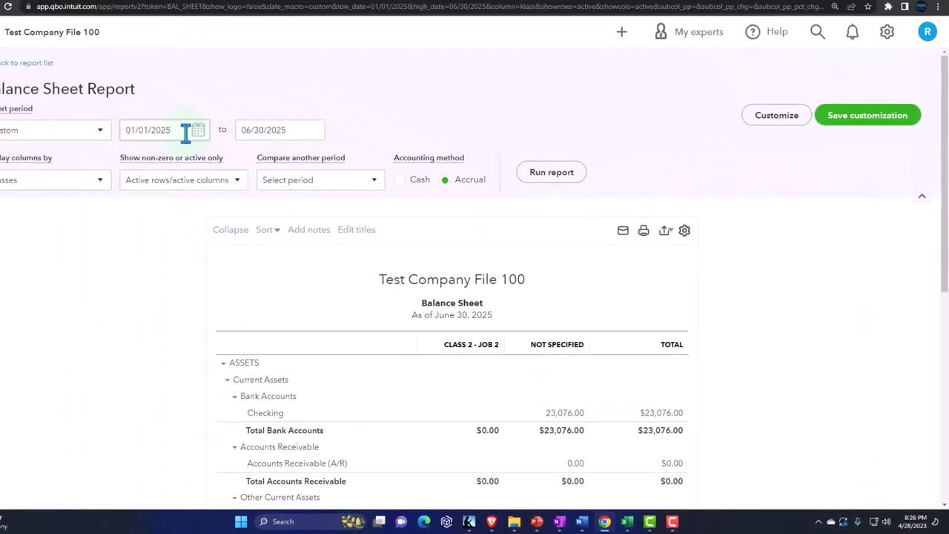
pyautogui.click(292, 127)
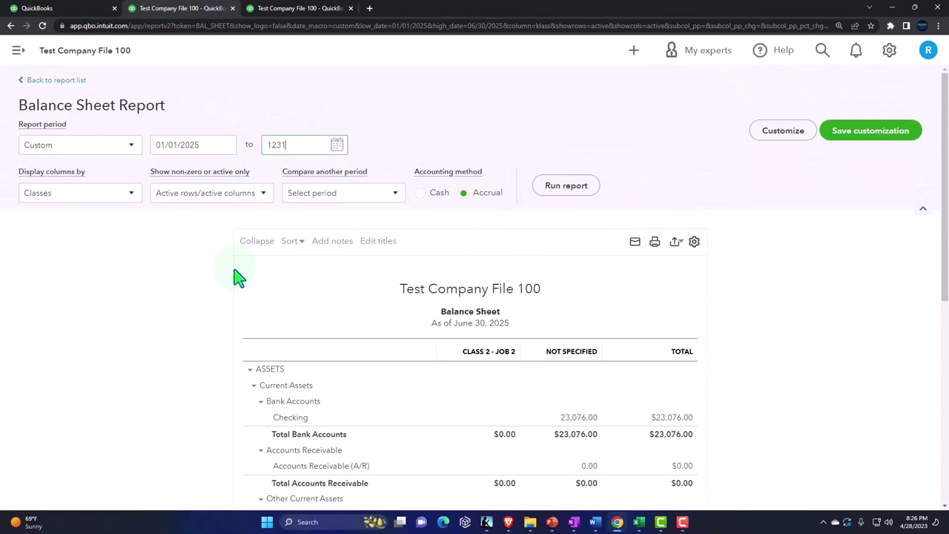
pyautogui.click(567, 187)
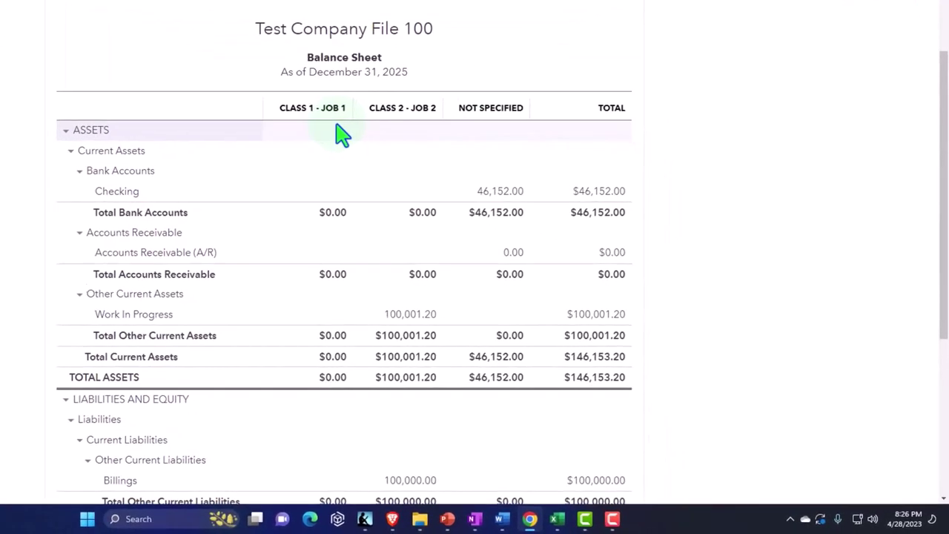
pyautogui.scroll(-1, 341, 133)
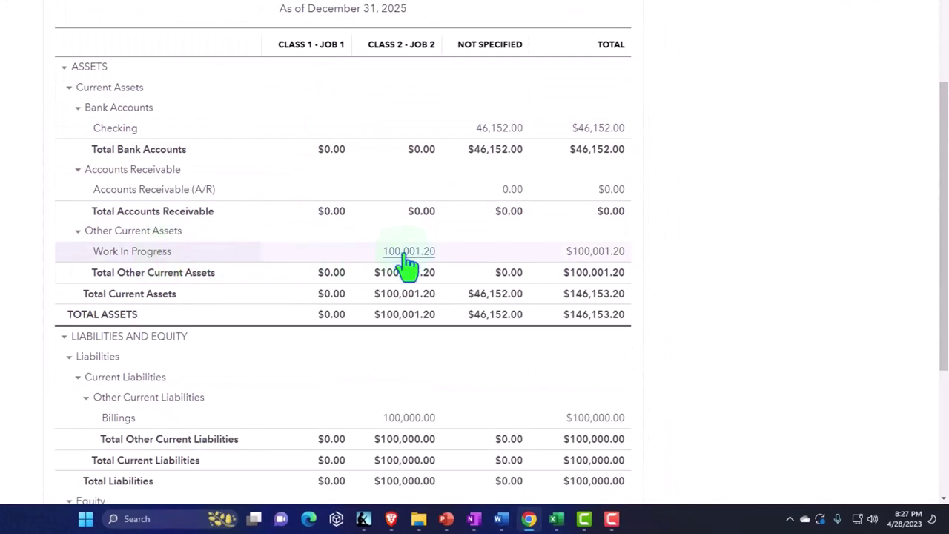
pyautogui.scroll(-1, 408, 264)
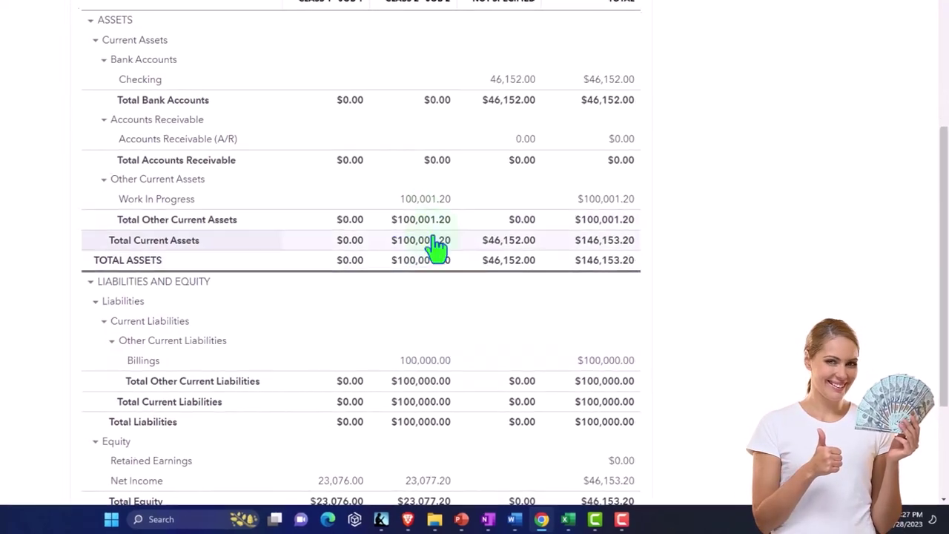
# Drill into Class 2 Work In Progress, group it by customer, then return to the balance sheet.
pyautogui.click(425, 199)
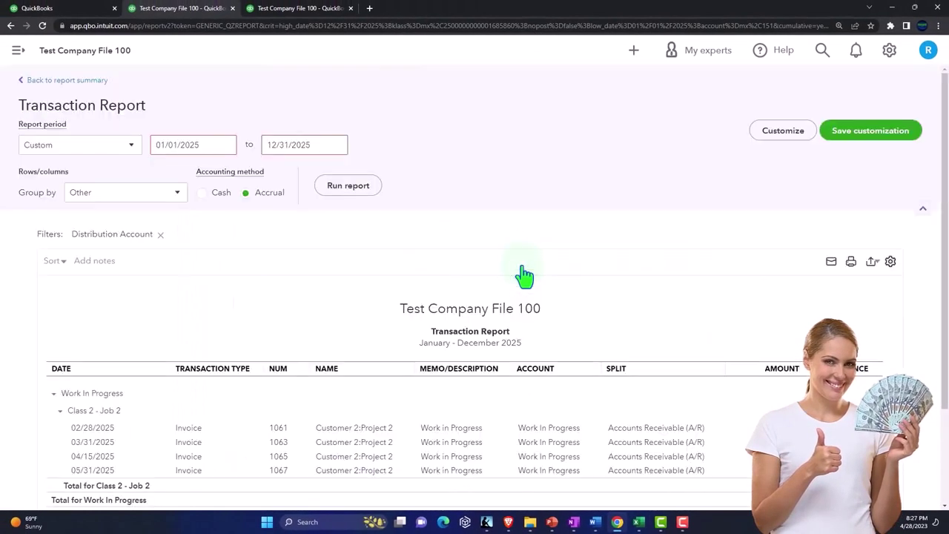
pyautogui.scroll(-2, 524, 276)
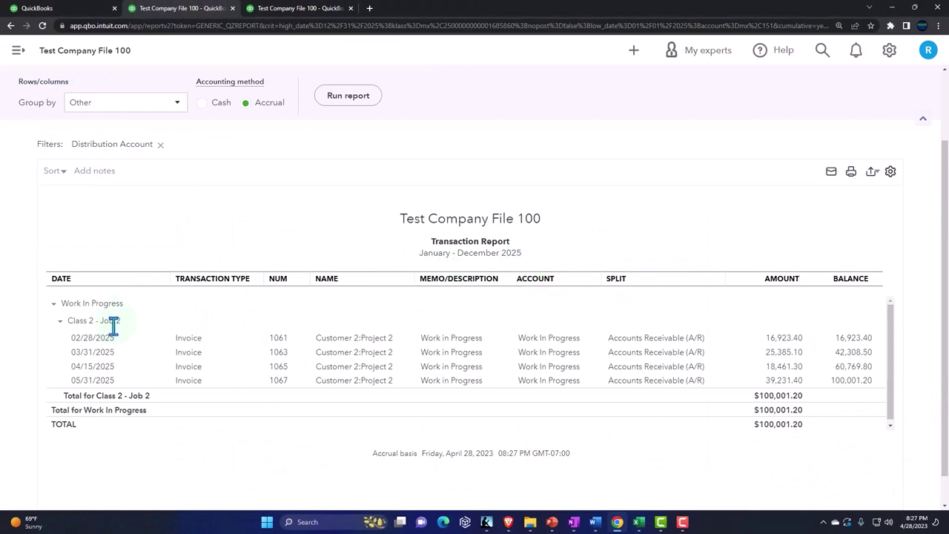
pyautogui.click(178, 105)
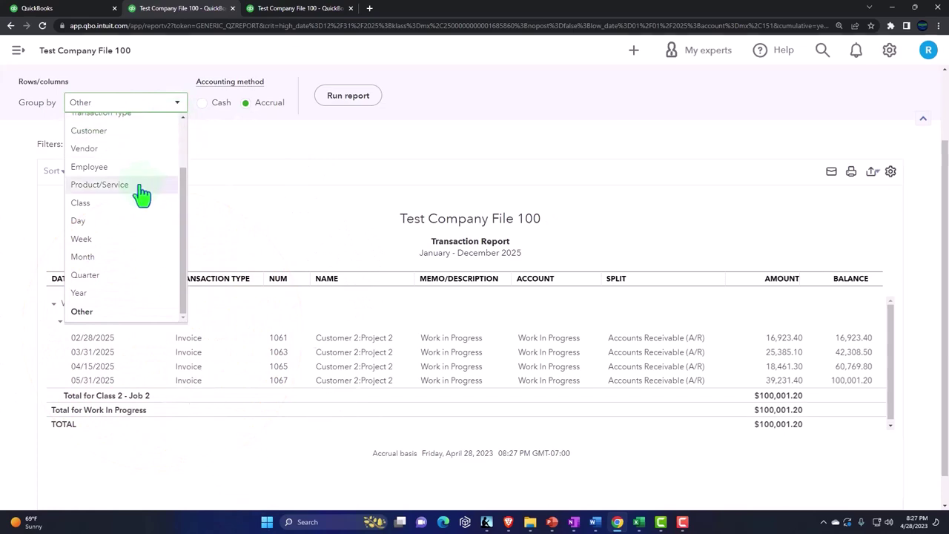
pyautogui.click(113, 125)
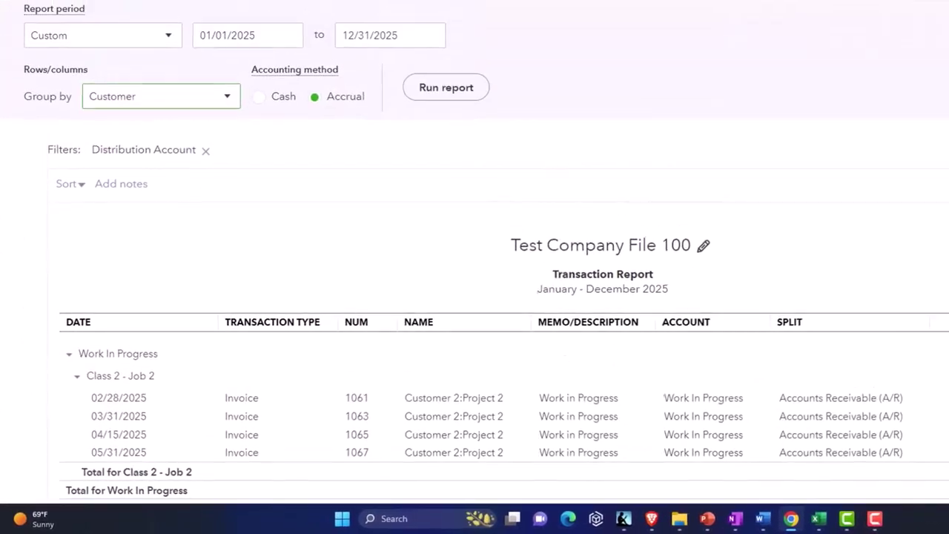
pyautogui.click(449, 83)
pyautogui.scroll(-2, 474, 312)
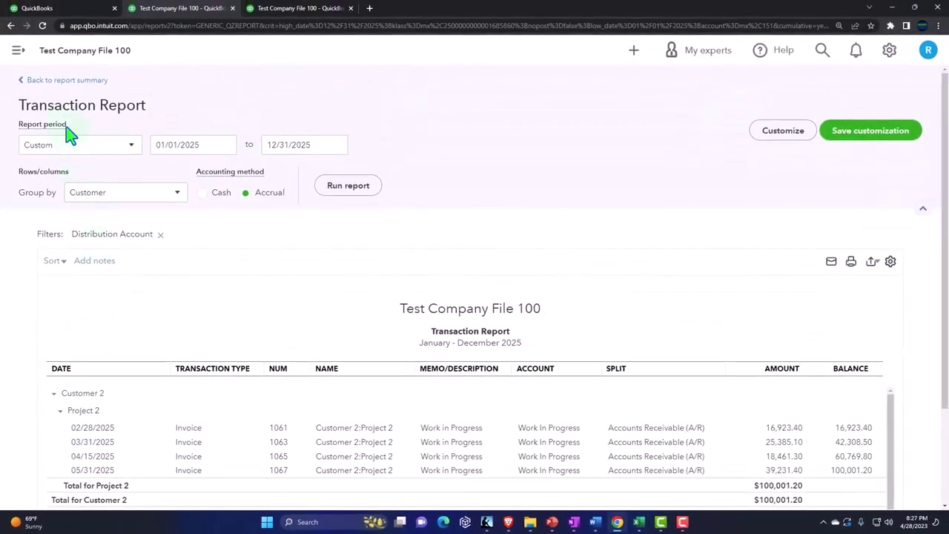
pyautogui.click(44, 82)
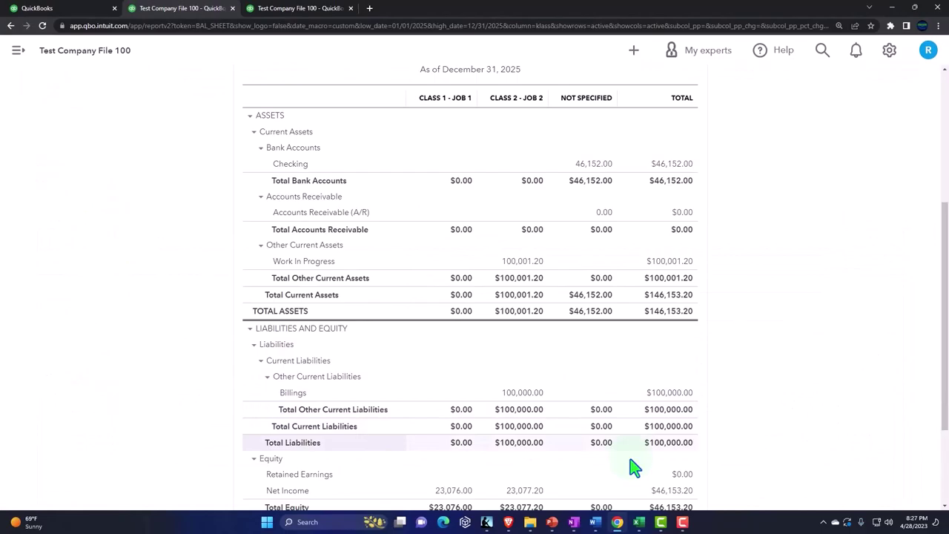
# Shade the three-row block P26:R28 below the last entry light cyan with all borders.
pyautogui.moveTo(639, 522)
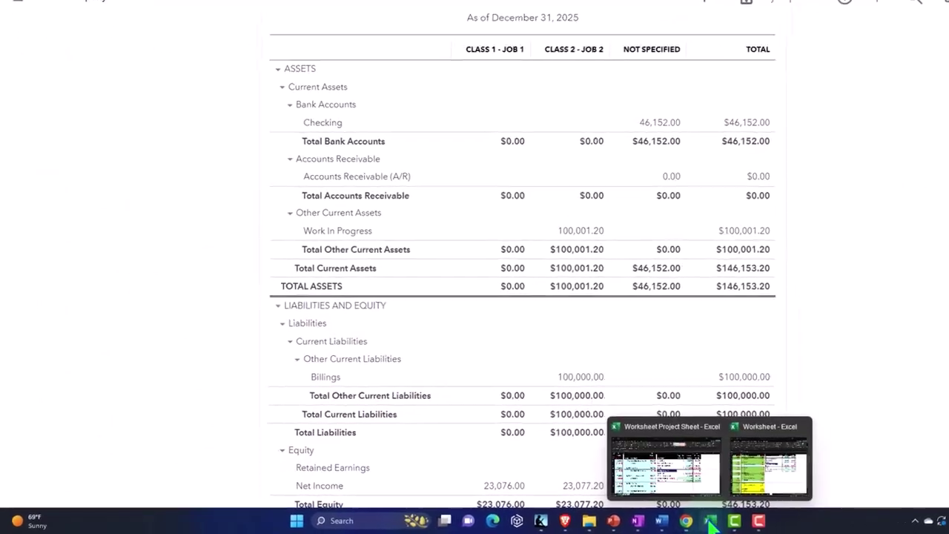
pyautogui.click(756, 456)
pyautogui.click(556, 304)
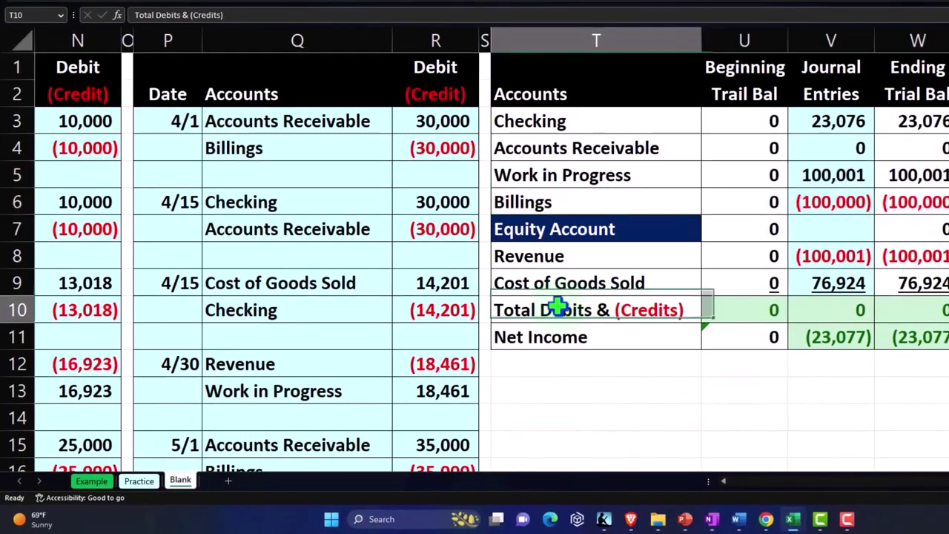
pyautogui.scroll(-6, 556, 306)
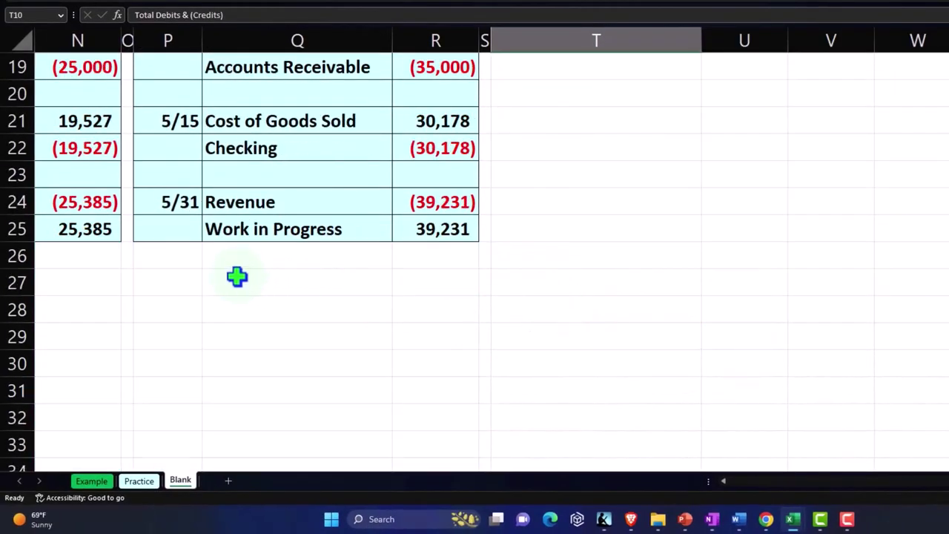
pyautogui.click(167, 252)
pyautogui.moveTo(167, 252); pyautogui.dragTo(431, 312)
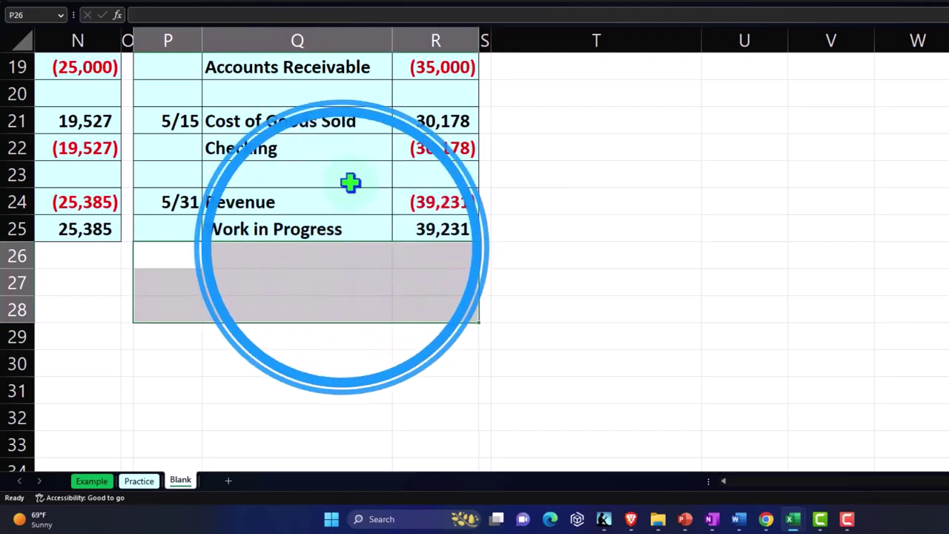
pyautogui.click(257, 0)
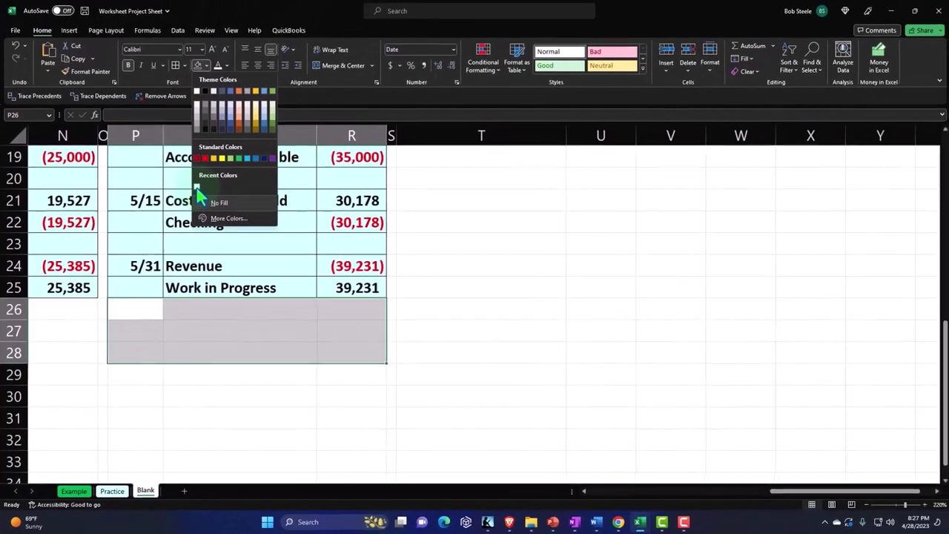
pyautogui.click(197, 188)
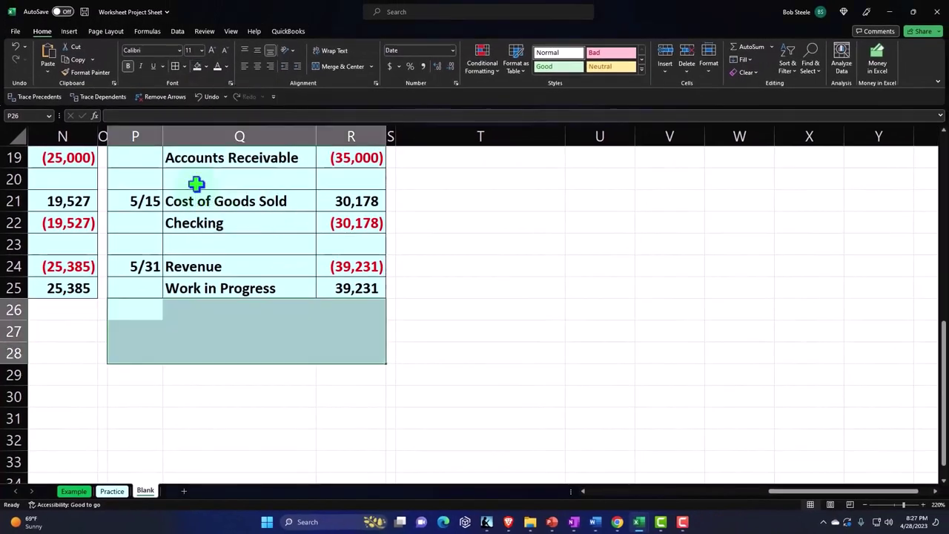
pyautogui.click(175, 67)
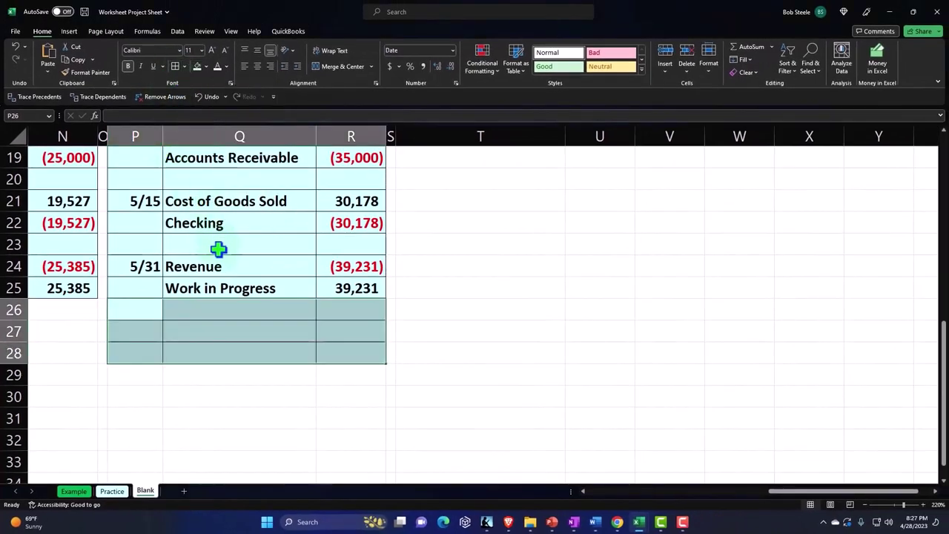
# Date the new entry 5/31 and debit Billings 100,000.
pyautogui.click(150, 331)
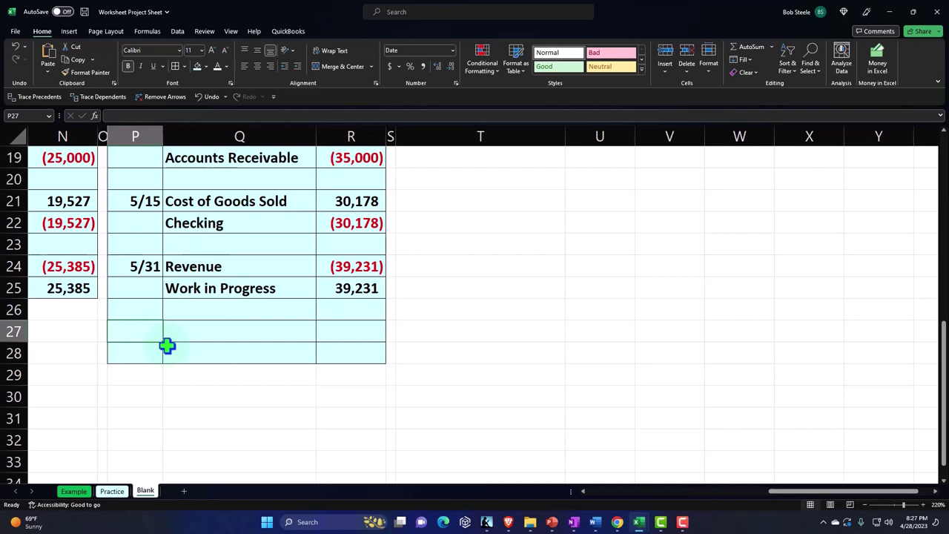
pyautogui.write('5')
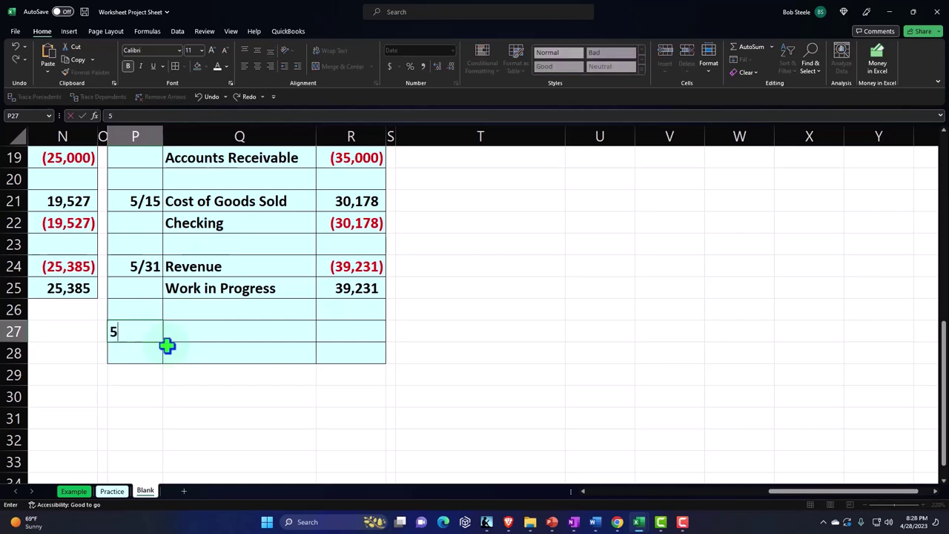
pyautogui.write('*31')
pyautogui.press('Tab')
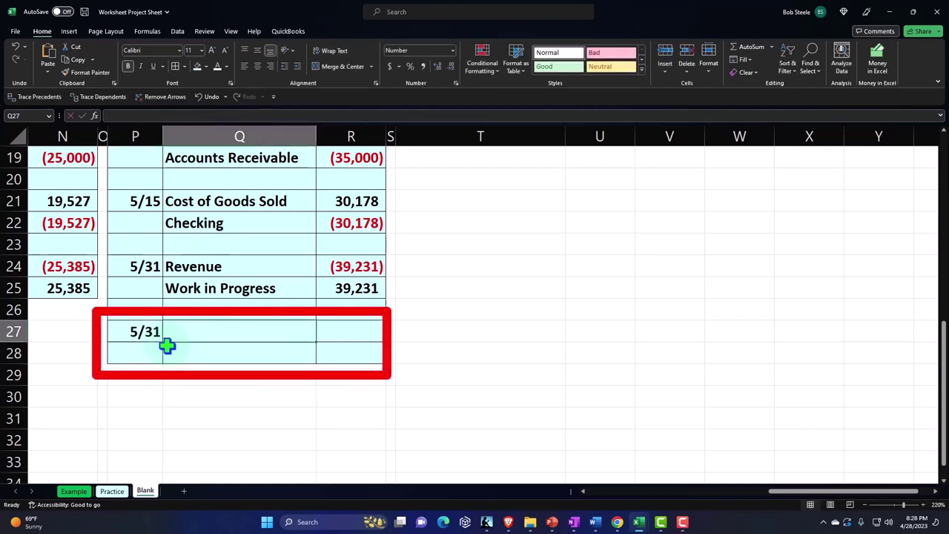
pyautogui.scroll(6, 401, 348)
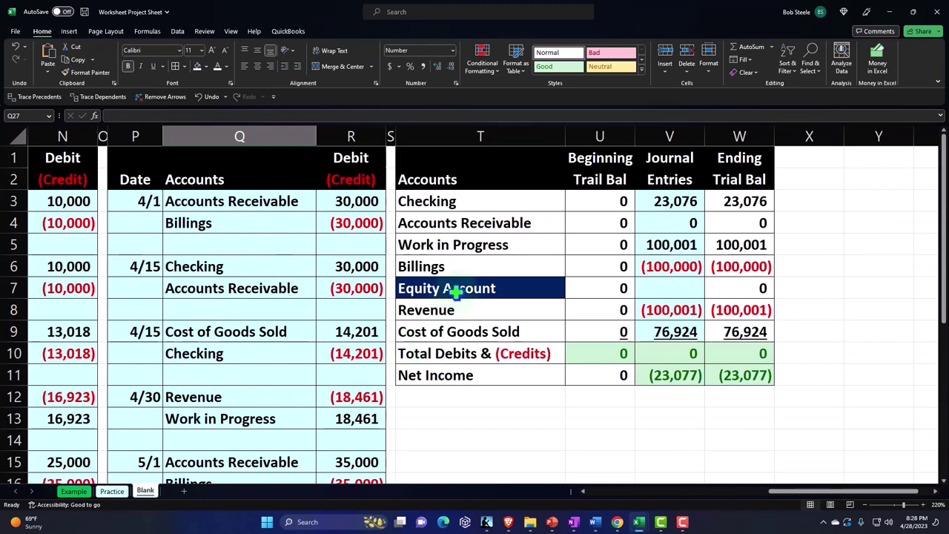
pyautogui.scroll(-4, 462, 262)
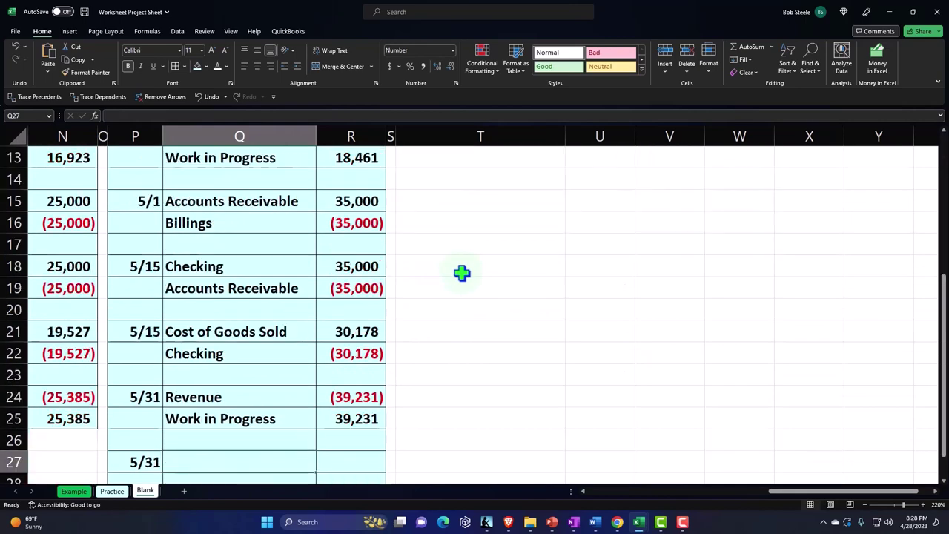
pyautogui.write('+')
pyautogui.press('Right')
pyautogui.press('Up')
pyautogui.press('Up')
pyautogui.press('Up')
pyautogui.press('Up')
pyautogui.press('Up')
pyautogui.press('Up')
pyautogui.press('Up')
pyautogui.press('Up')
pyautogui.press('Up')
pyautogui.press('Up')
pyautogui.press('Up')
pyautogui.press('Up')
pyautogui.press('Up')
pyautogui.press('Up')
pyautogui.press('Up')
pyautogui.press('Up')
pyautogui.press('Up')
pyautogui.press('Up')
pyautogui.press('Up')
pyautogui.press('Up')
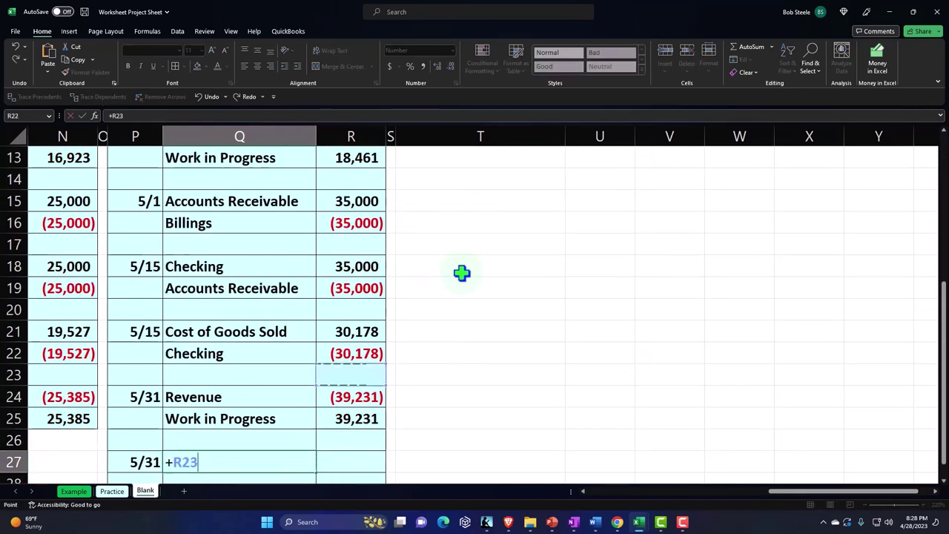
pyautogui.press('Up')
pyautogui.press('Up')
pyautogui.press('Up')
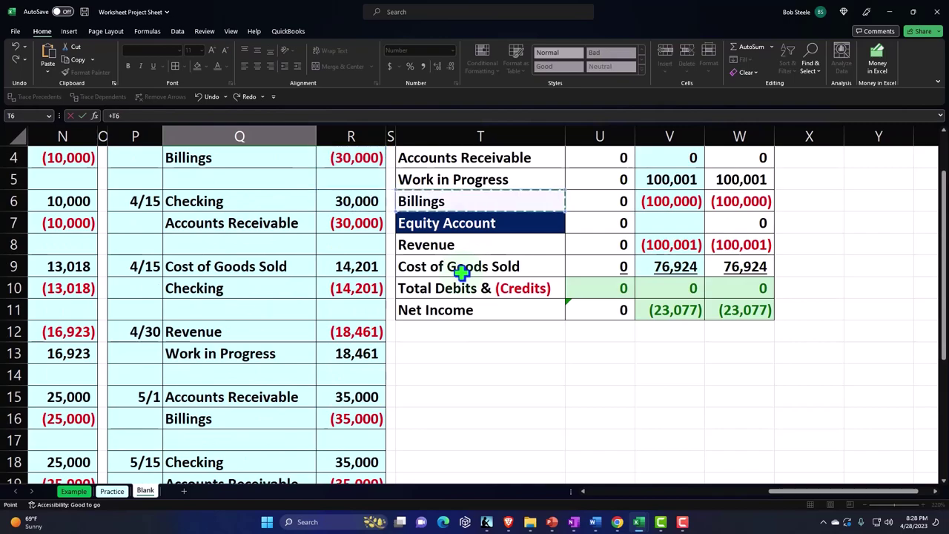
pyautogui.press('Escape')
pyautogui.press('Up')
pyautogui.press('Right')
pyautogui.write('100,0')
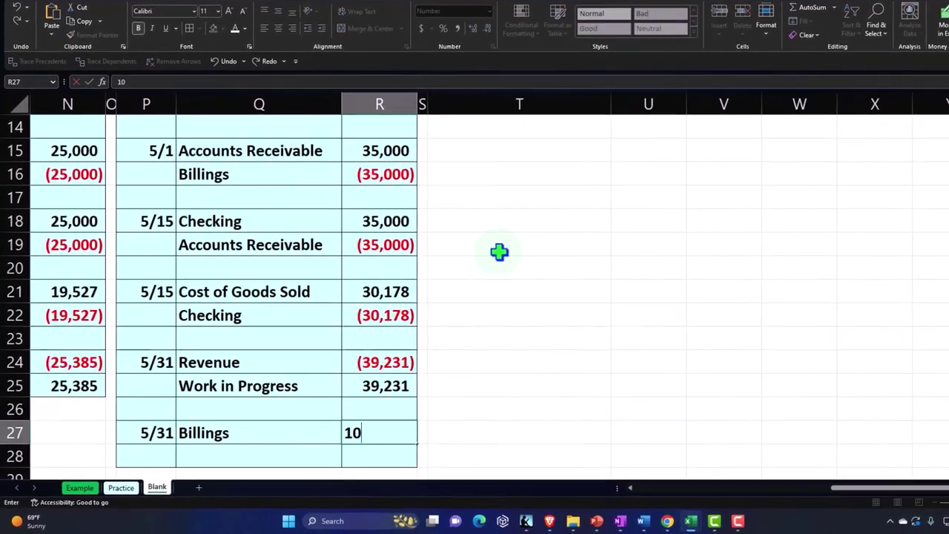
pyautogui.write('00')
pyautogui.press('Return')
# Reference the Work in Progress account and credit it (100,001).
pyautogui.press('Left')
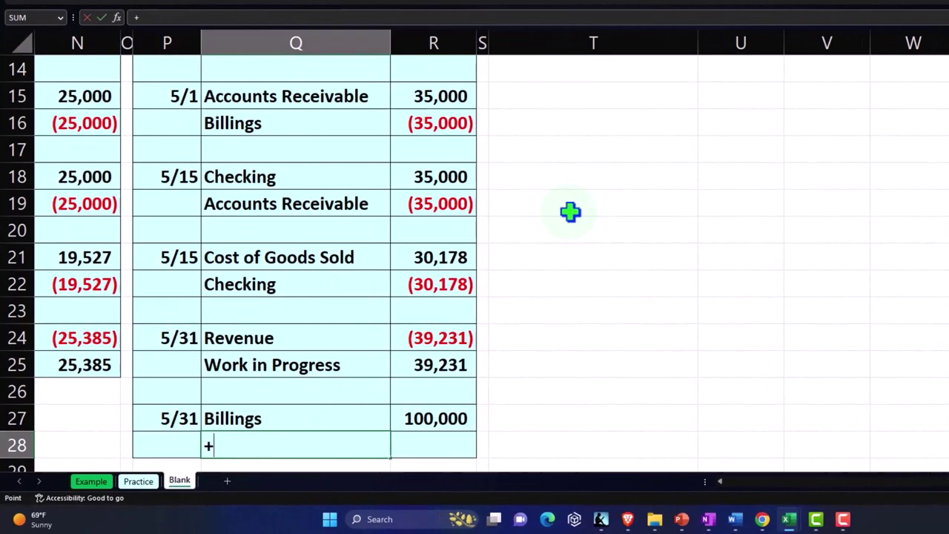
pyautogui.write('+')
pyautogui.press('Up')
pyautogui.press('Up')
pyautogui.press('Up')
pyautogui.press('Up')
pyautogui.press('Up')
pyautogui.press('Up')
pyautogui.press('Up')
pyautogui.press('Up')
pyautogui.press('Up')
pyautogui.press('Up')
pyautogui.press('Up')
pyautogui.press('Up')
pyautogui.press('Up')
pyautogui.press('Up')
pyautogui.press('Up')
pyautogui.press('Up')
pyautogui.press('Up')
pyautogui.press('Up')
pyautogui.press('Up')
pyautogui.press('Up')
pyautogui.press('Right')
pyautogui.press('Right')
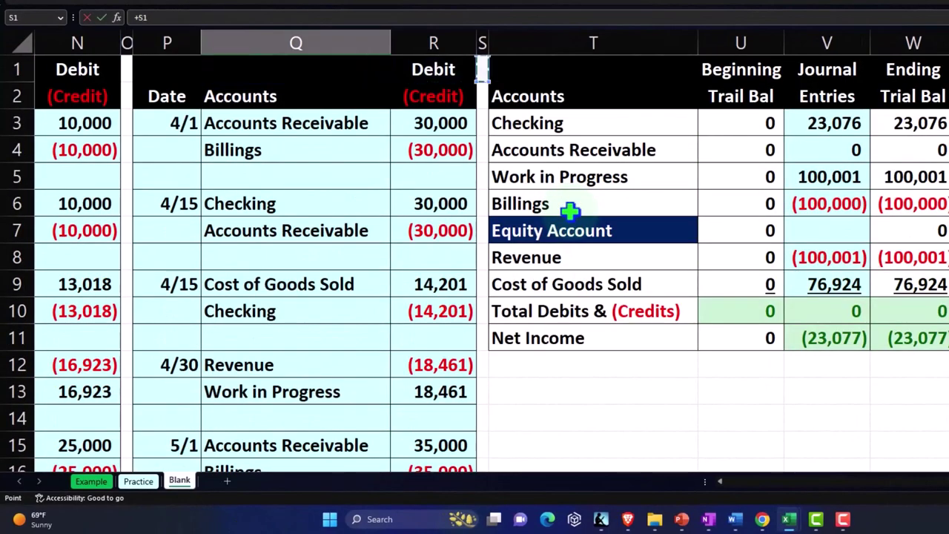
pyautogui.press('Right')
pyautogui.press('Down')
pyautogui.press('Down')
pyautogui.press('Down')
pyautogui.press('Down')
pyautogui.press('Return')
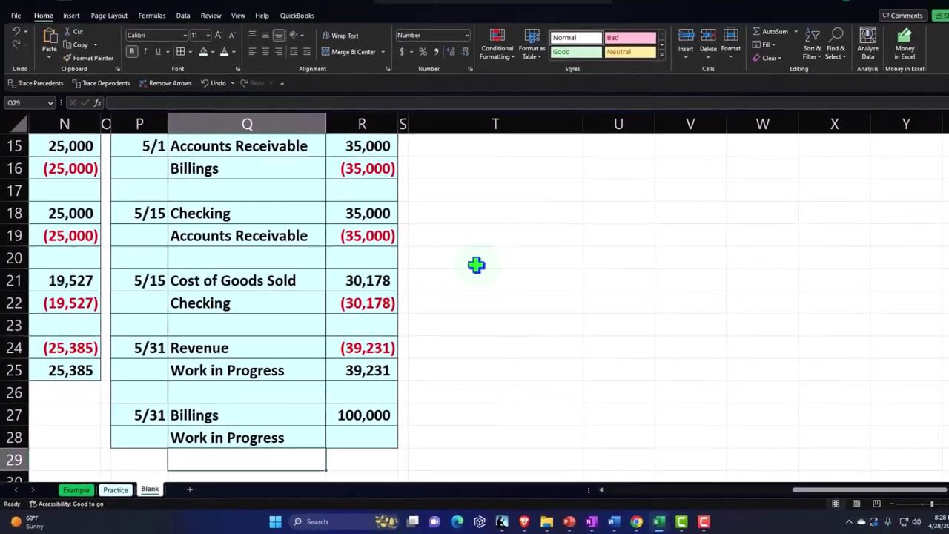
pyautogui.press('Up')
pyautogui.press('Right')
pyautogui.write('100')
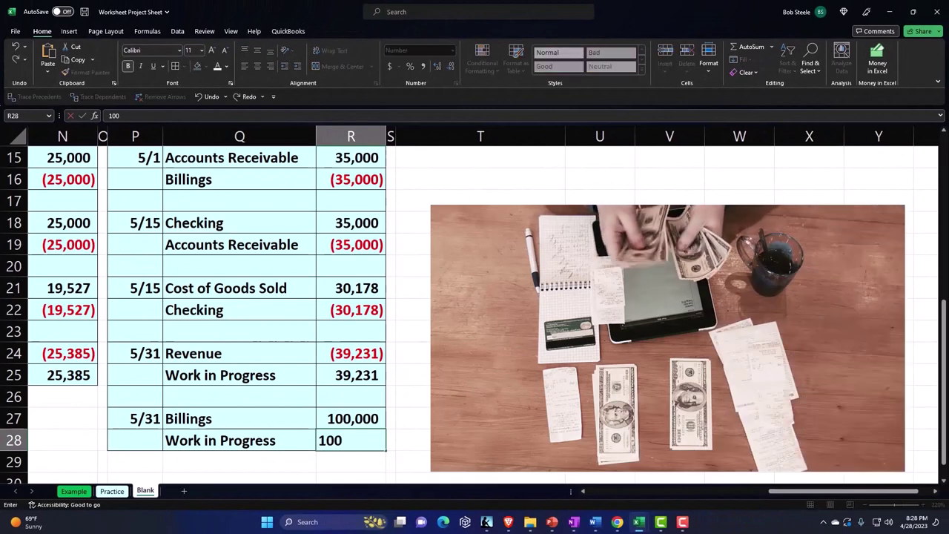
pyautogui.write('001')
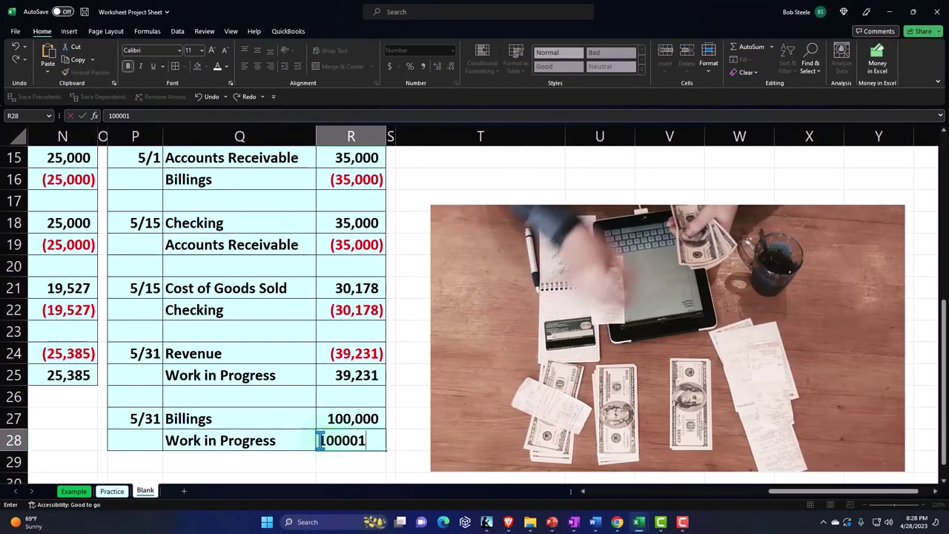
pyautogui.press('Home')
pyautogui.write('-')
pyautogui.press('Return')
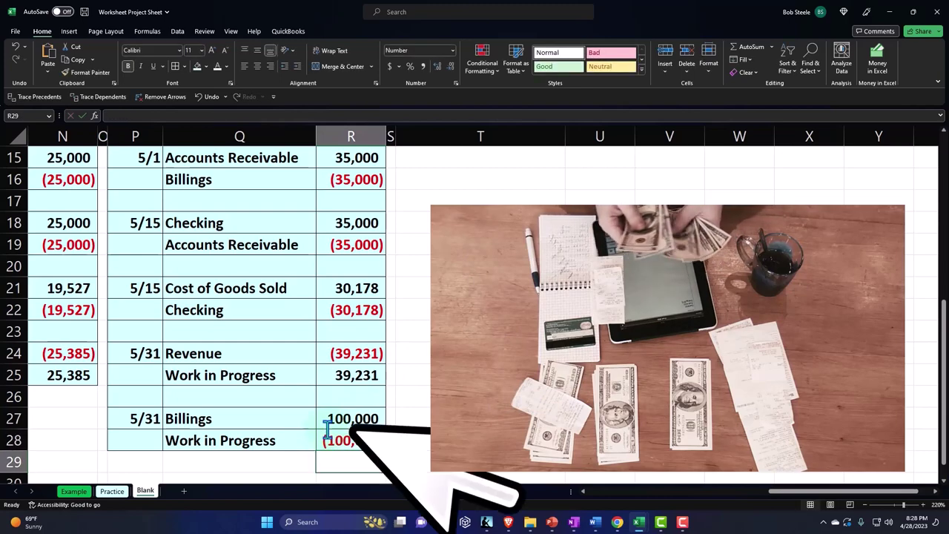
pyautogui.click(327, 432)
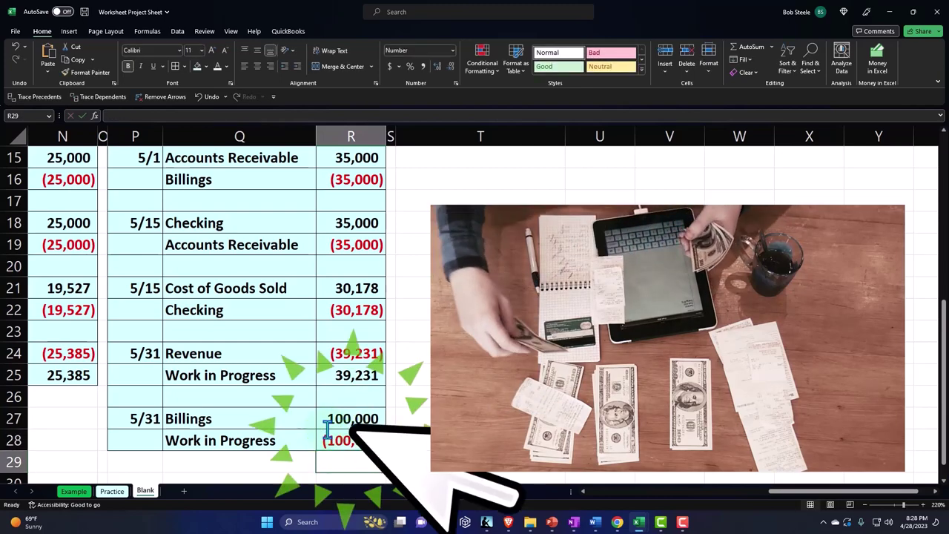
pyautogui.hotkey('ctrl', 'Up')
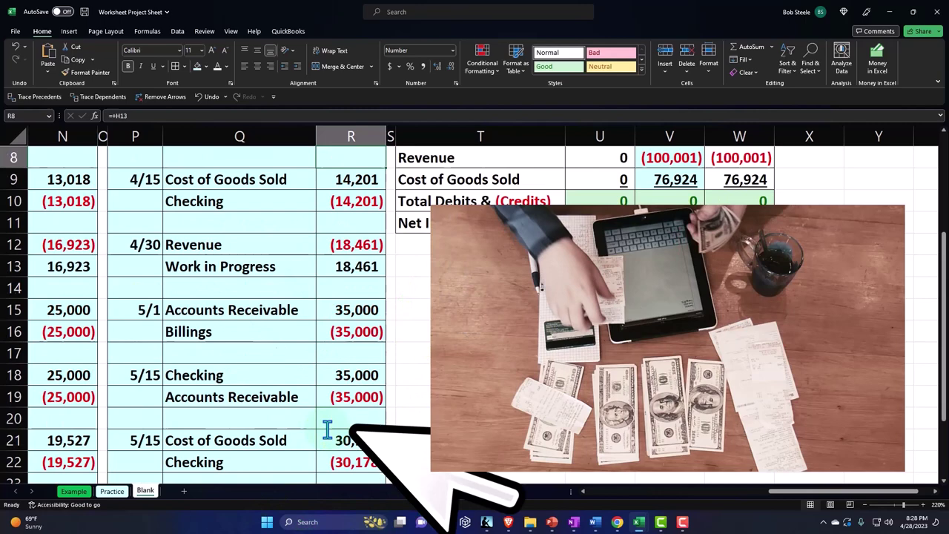
pyautogui.press('Right')
pyautogui.press('Right')
pyautogui.press('Right')
pyautogui.press('Right')
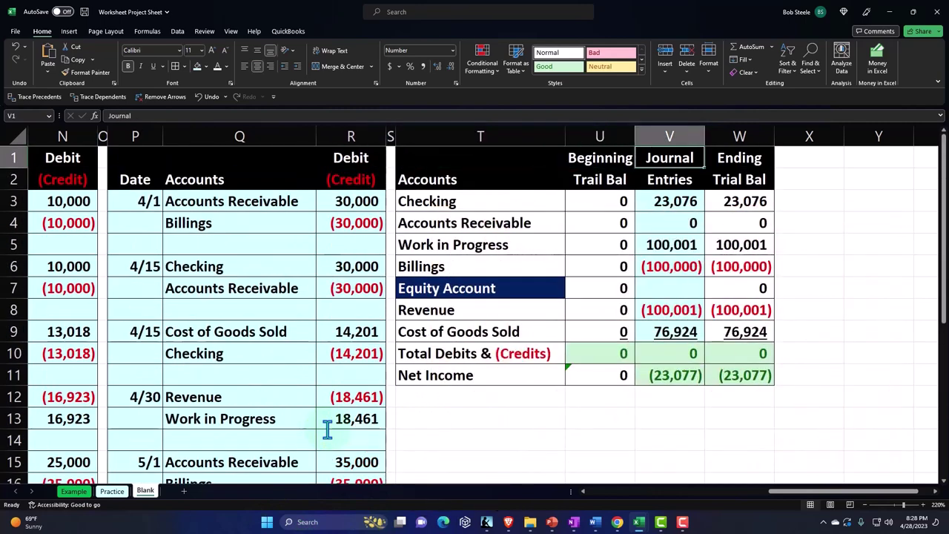
# Add the new 100,000 debit to the Billings journal-entries formula so Billings totals zero.
pyautogui.press('Down')
pyautogui.press('Down')
pyautogui.press('Down')
pyautogui.press('Down')
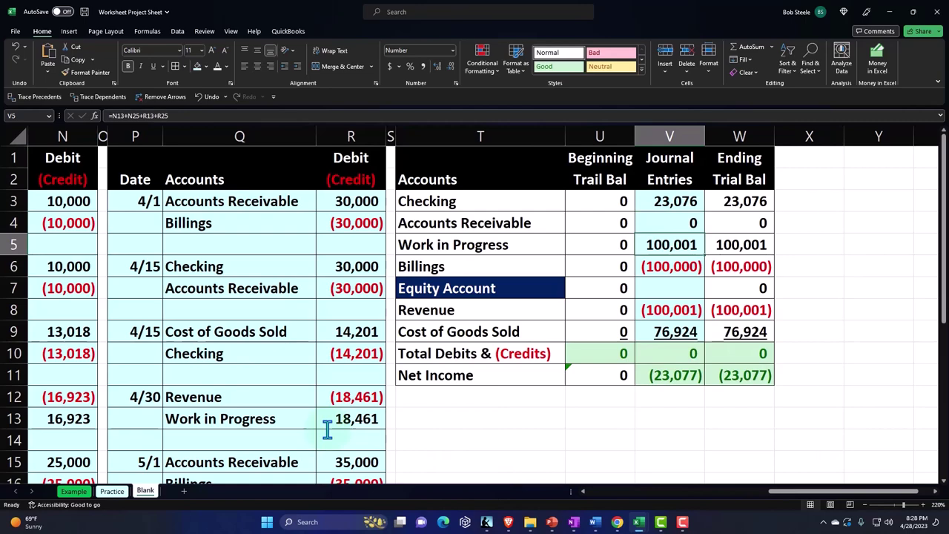
pyautogui.press('Down')
pyautogui.press('F2')
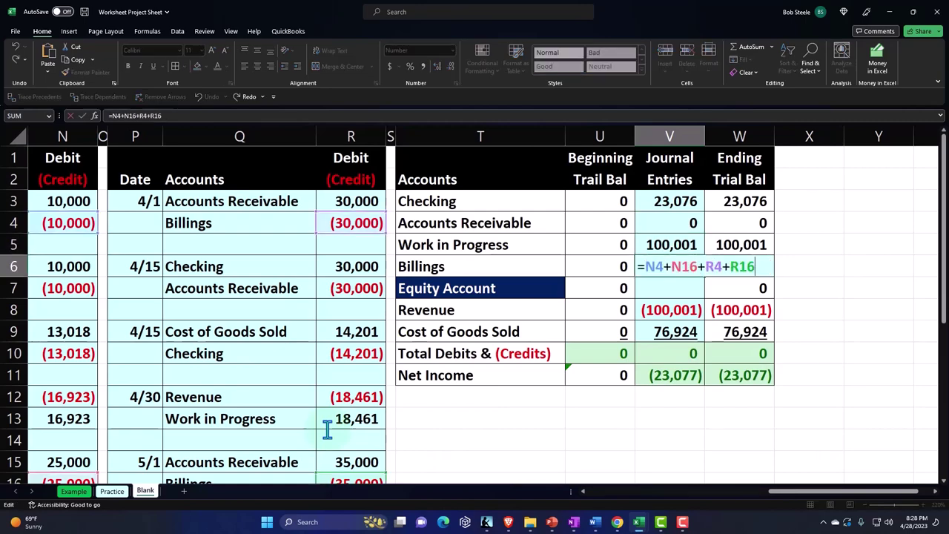
pyautogui.write('+')
pyautogui.press('Down')
pyautogui.press('Down')
pyautogui.press('Down')
pyautogui.press('Down')
pyautogui.press('Down')
pyautogui.press('Down')
pyautogui.press('Down')
pyautogui.press('Down')
pyautogui.press('Down')
pyautogui.press('Down')
pyautogui.press('Down')
pyautogui.press('Down')
pyautogui.press('Down')
pyautogui.press('Down')
pyautogui.press('Down')
pyautogui.press('Down')
pyautogui.press('Down')
pyautogui.press('Down')
pyautogui.press('Down')
pyautogui.press('Down')
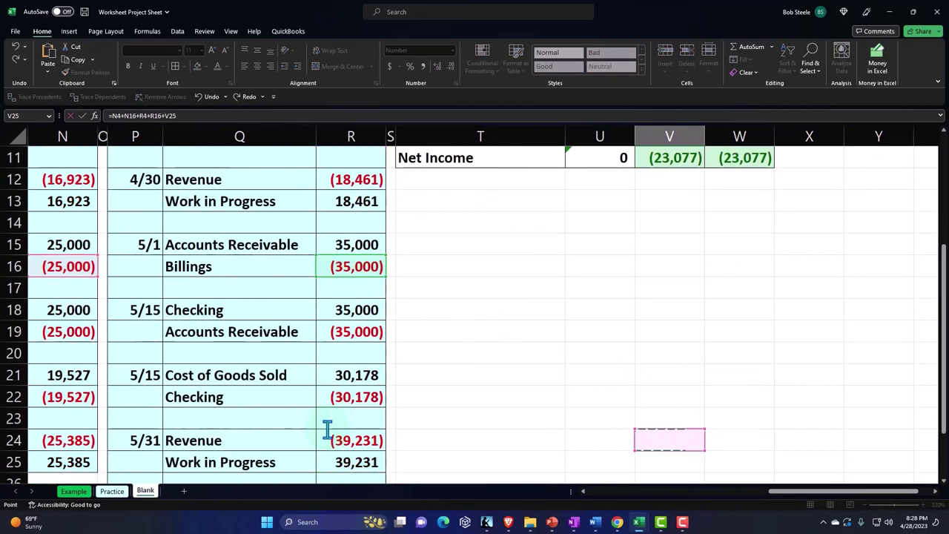
pyautogui.press('Down')
pyautogui.press('Left')
pyautogui.press('Left')
pyautogui.press('Left')
pyautogui.press('Left')
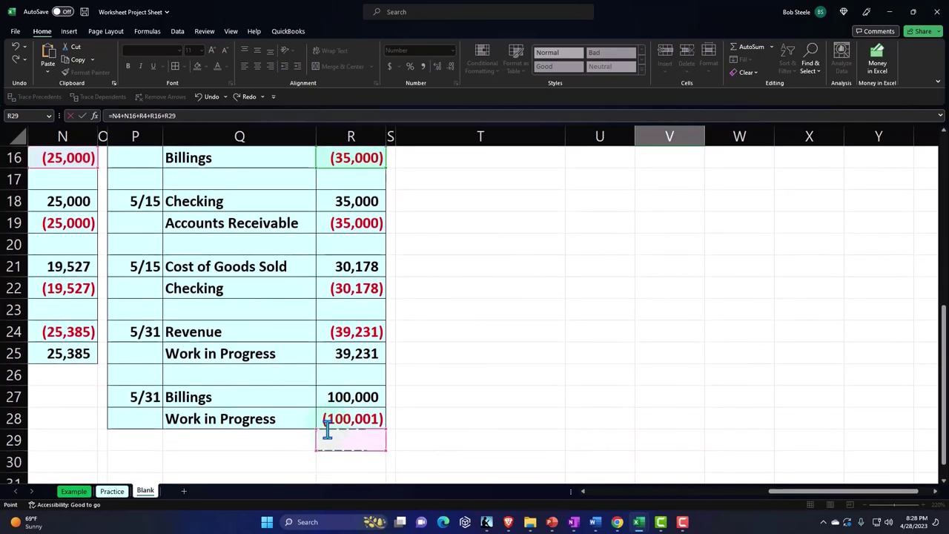
pyautogui.press('Up')
pyautogui.press('Up')
pyautogui.hotkey('shift', 'Return')
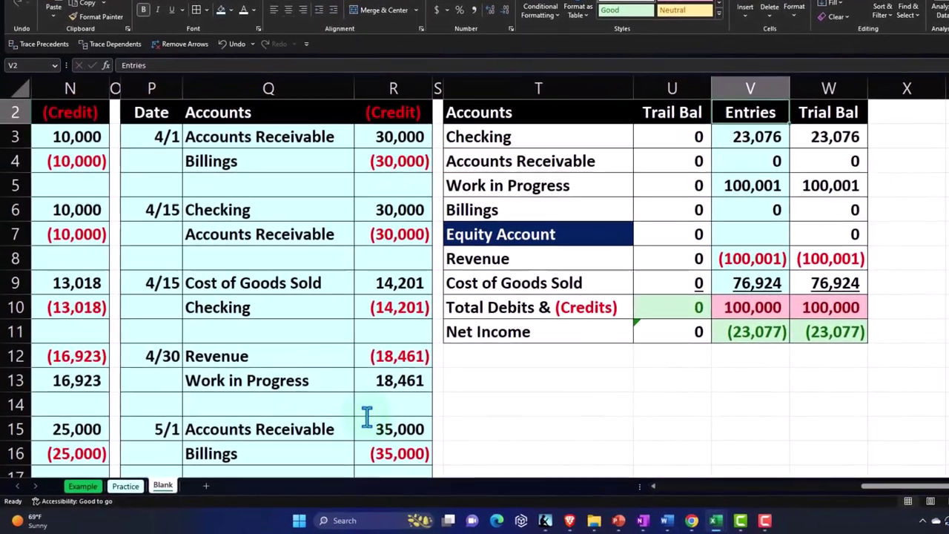
pyautogui.press('Down')
pyautogui.press('Right')
# Extend the Work in Progress journal-entries formula with +R28 to include the (100,001) credit.
pyautogui.press('Left')
pyautogui.press('Up')
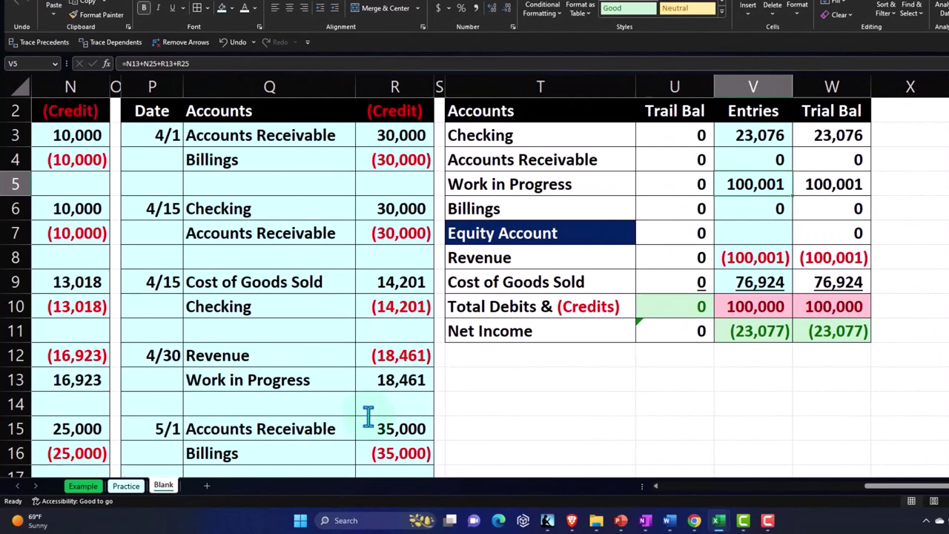
pyautogui.doubleClick(722, 193)
pyautogui.write('+')
pyautogui.press('Down')
pyautogui.press('Down')
pyautogui.press('Down')
pyautogui.press('Down')
pyautogui.press('Down')
pyautogui.press('Down')
pyautogui.press('Down')
pyautogui.press('Down')
pyautogui.press('Down')
pyautogui.press('Down')
pyautogui.press('Down')
pyautogui.press('Down')
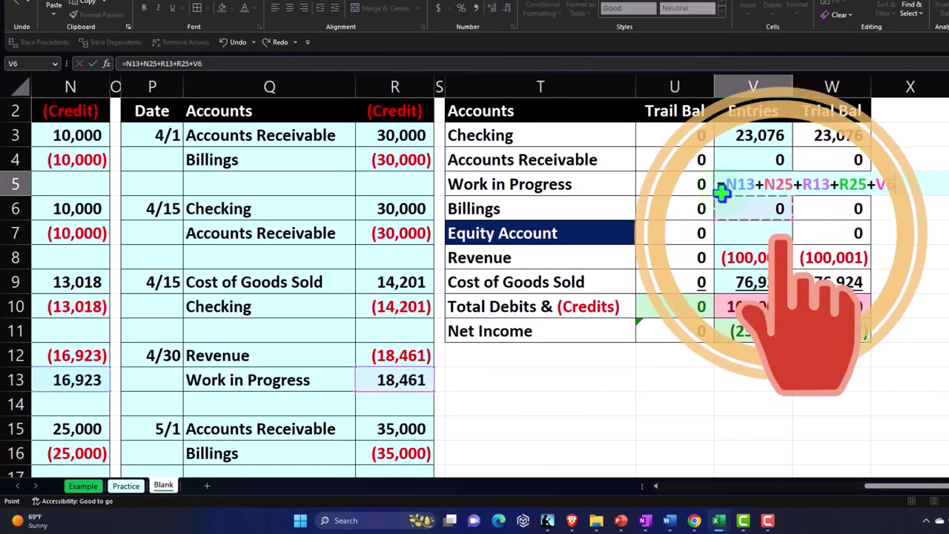
pyautogui.press('Down')
pyautogui.press('Down')
pyautogui.press('Down')
pyautogui.press('Down')
pyautogui.press('Down')
pyautogui.press('Down')
pyautogui.press('Down')
pyautogui.press('Down')
pyautogui.press('Down')
pyautogui.press('Down')
pyautogui.press('Down')
pyautogui.press('Down')
pyautogui.press('Left')
pyautogui.press('Left')
pyautogui.press('Left')
pyautogui.press('Left')
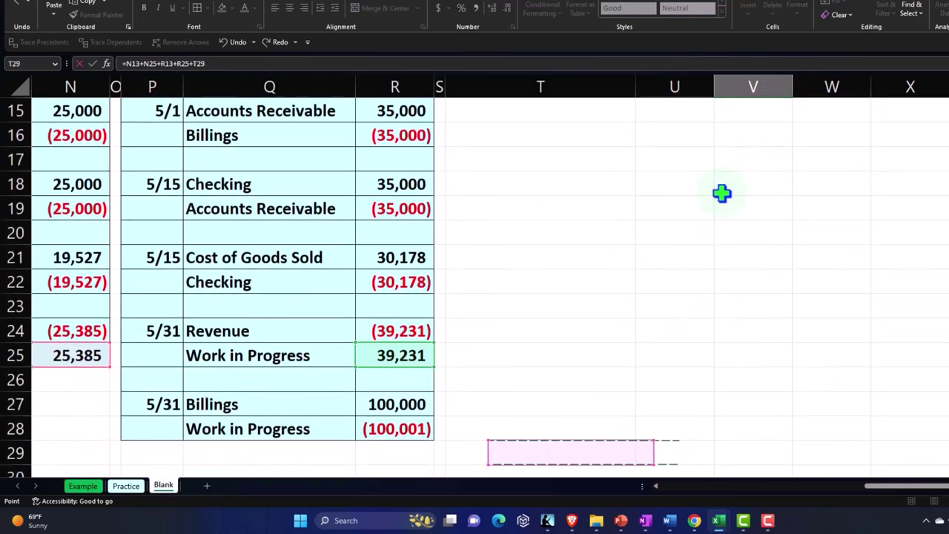
pyautogui.press('Up')
pyautogui.press('Return')
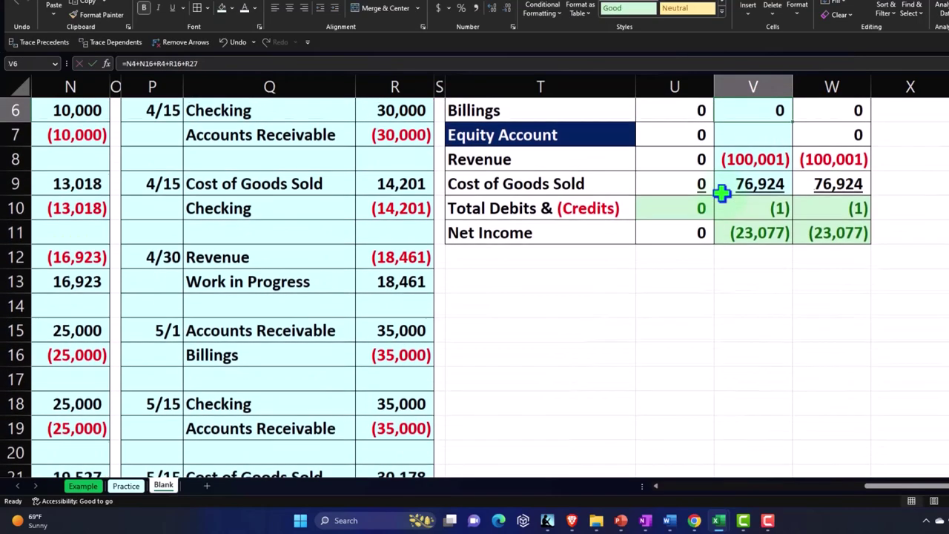
pyautogui.press('Up')
pyautogui.press('Up')
pyautogui.press('Up')
pyautogui.press('Up')
pyautogui.press('Up')
pyautogui.press('Right')
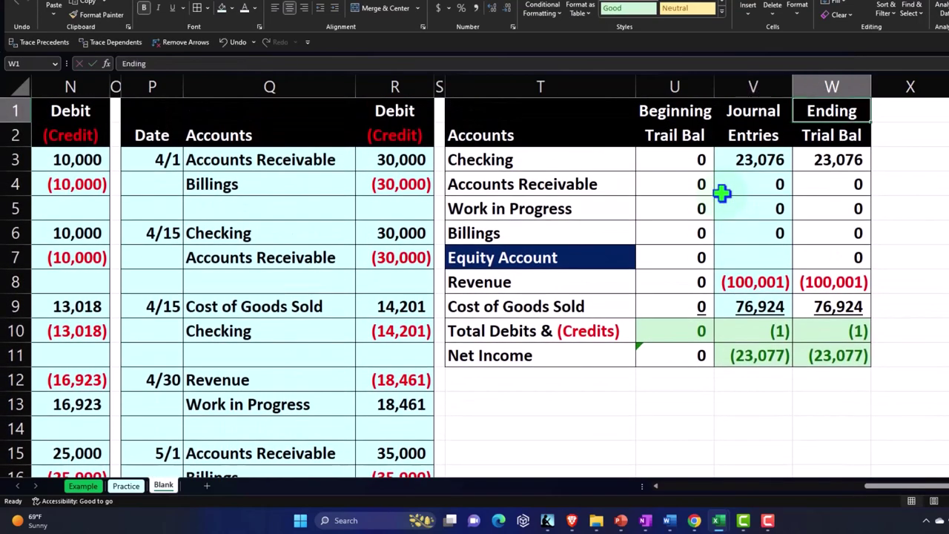
pyautogui.press('Down')
pyautogui.press('Down')
pyautogui.press('Down')
pyautogui.press('Down')
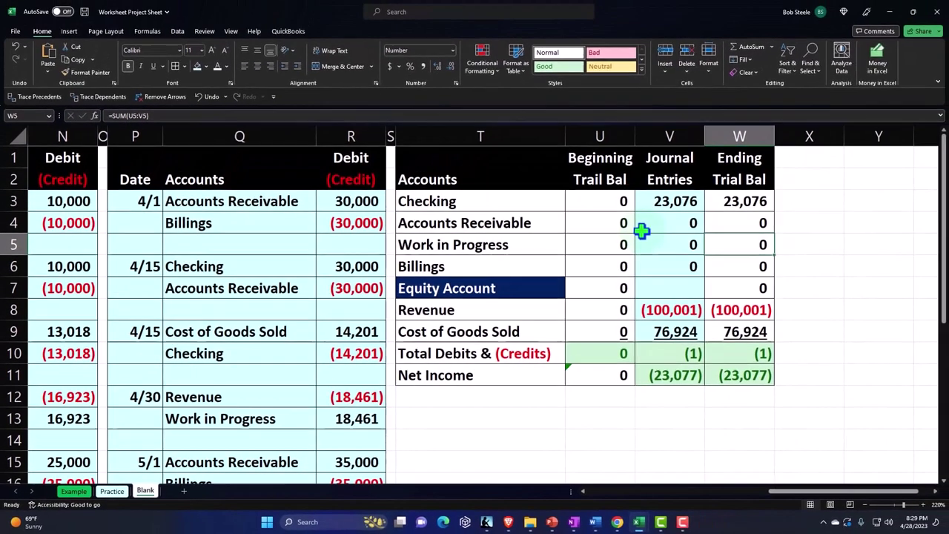
pyautogui.press('Up')
pyautogui.press('Up')
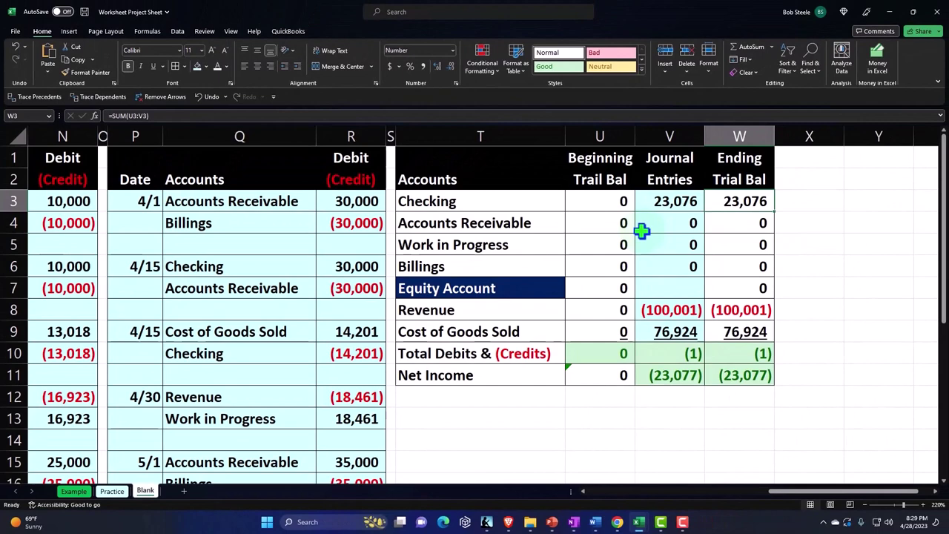
pyautogui.press('Down')
pyautogui.press('Down')
pyautogui.press('Down')
pyautogui.press('Down')
pyautogui.press('Down')
pyautogui.press('Down')
pyautogui.press('Down')
pyautogui.press('Down')
pyautogui.press('Down')
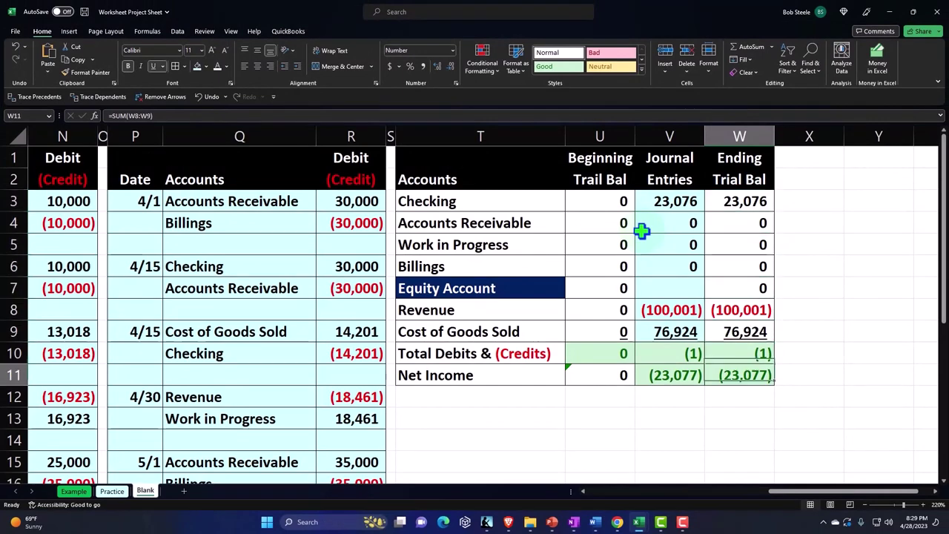
pyautogui.press('Up')
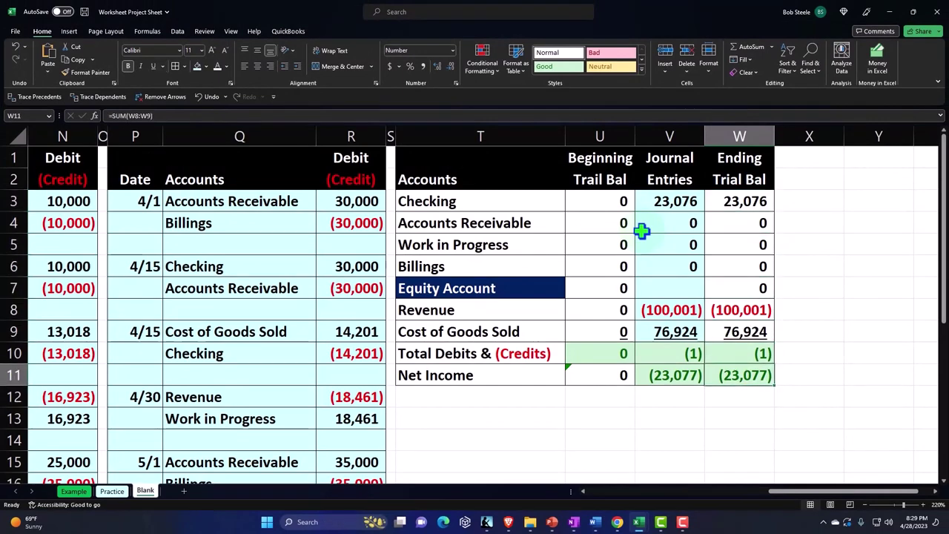
pyautogui.press('Up')
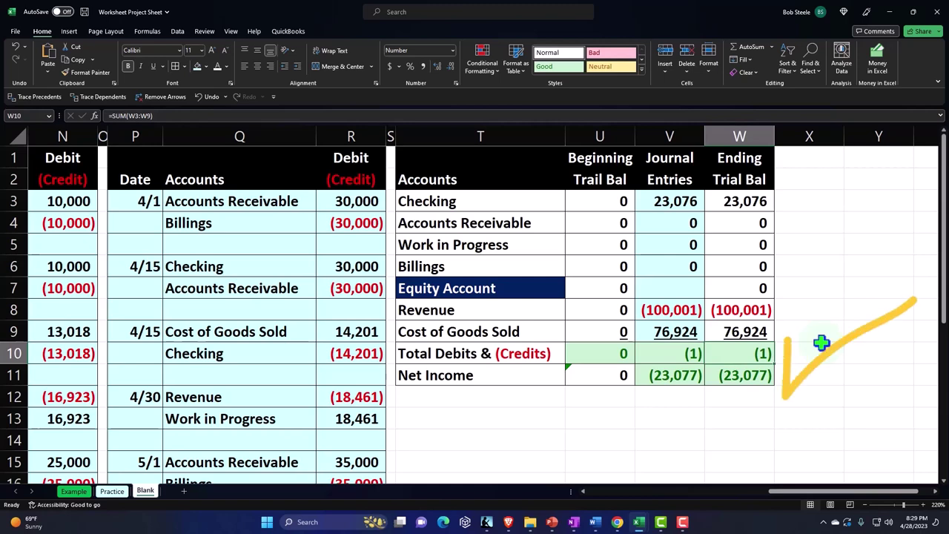
pyautogui.press('Down')
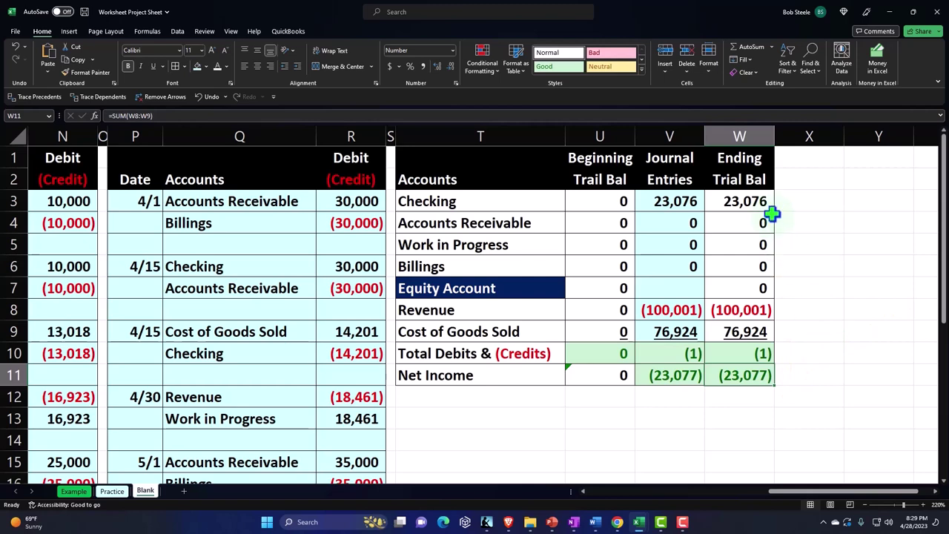
pyautogui.press('Home')
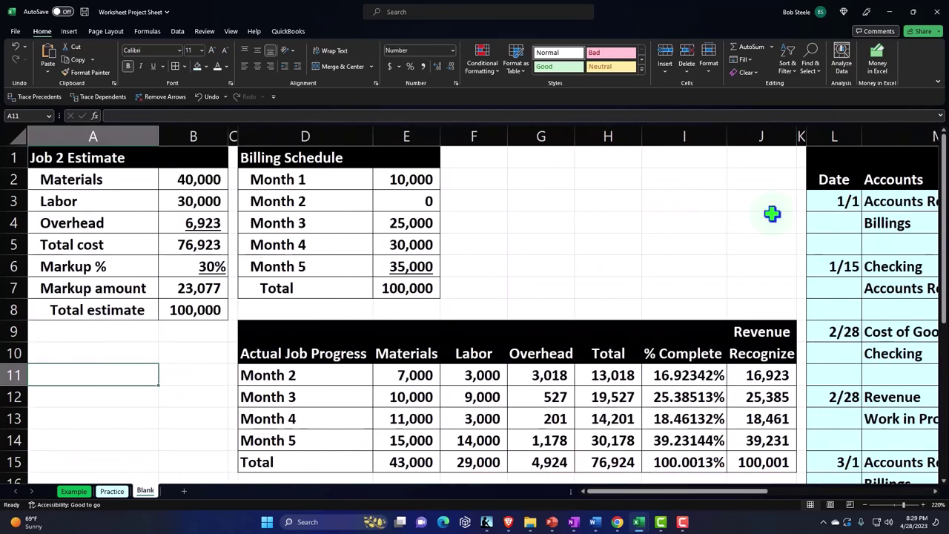
pyautogui.press('Up')
pyautogui.press('Up')
pyautogui.press('Up')
pyautogui.press('Up')
pyautogui.press('Right')
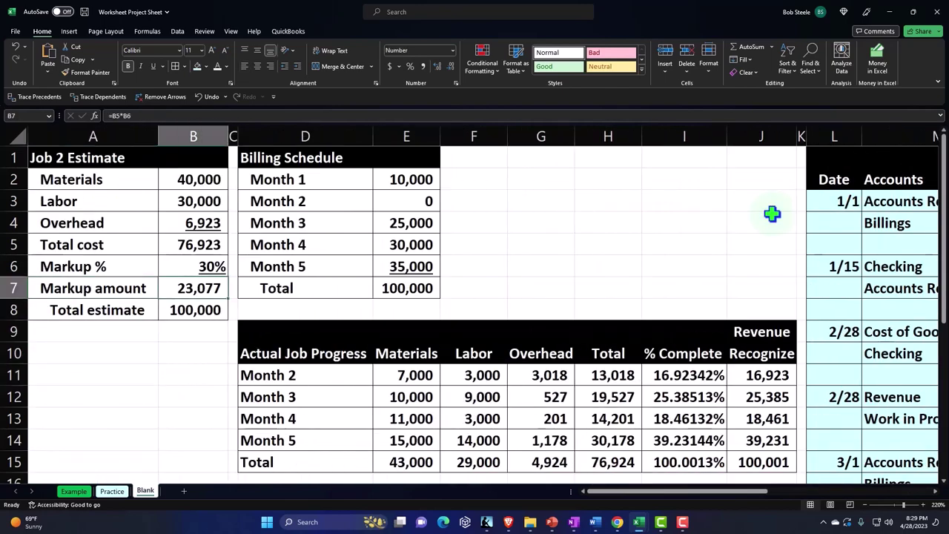
pyautogui.press('Right')
pyautogui.press('Right')
pyautogui.press('Right')
pyautogui.press('Right')
pyautogui.press('Right')
pyautogui.press('Right')
pyautogui.press('Right')
pyautogui.press('Right')
pyautogui.press('Right')
pyautogui.press('Right')
pyautogui.press('Right')
pyautogui.press('Right')
pyautogui.press('Right')
pyautogui.press('Right')
pyautogui.press('Right')
pyautogui.press('Right')
pyautogui.press('Right')
pyautogui.press('Right')
pyautogui.press('Right')
pyautogui.press('Right')
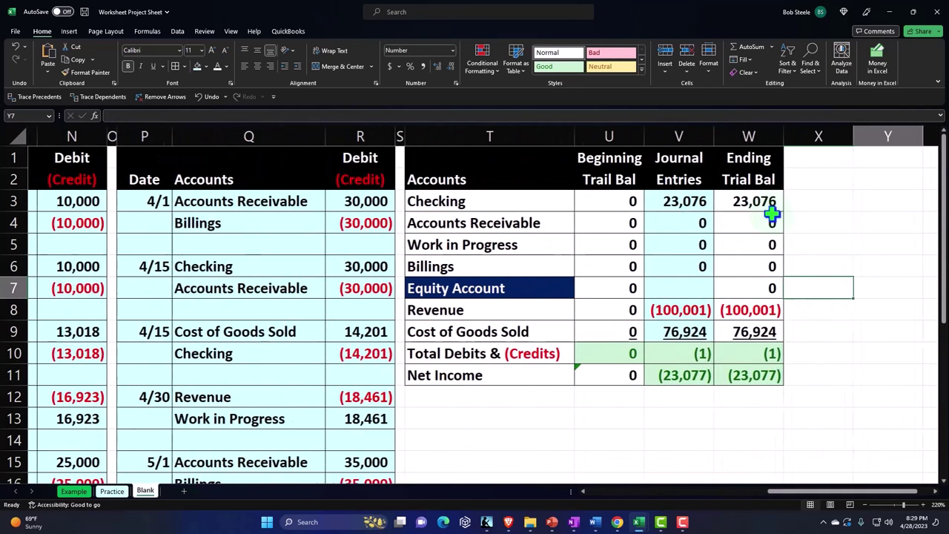
pyautogui.press('Right')
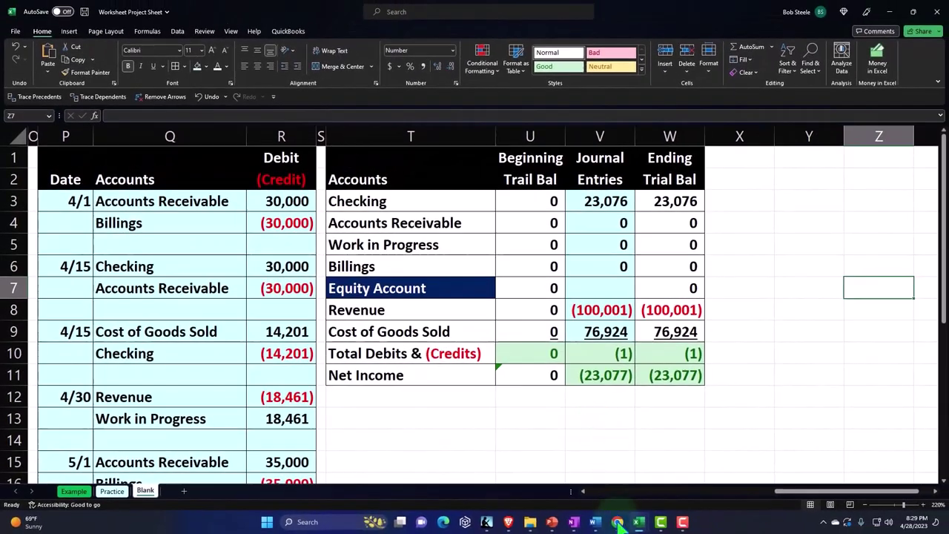
# Compare the class balance sheet with the Project 2 overview, ending on $100,001.20 income versus $76,924.00 costs.
pyautogui.click(629, 522)
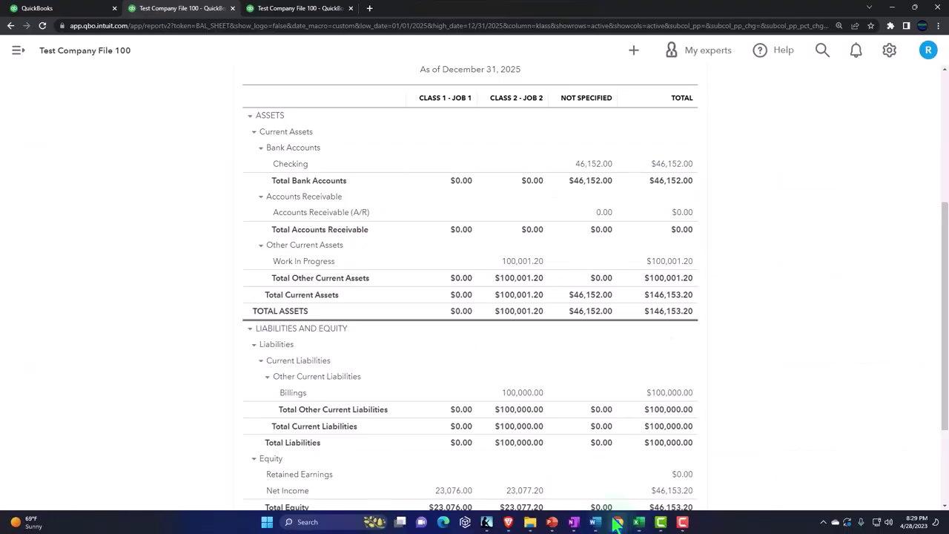
pyautogui.click(70, 12)
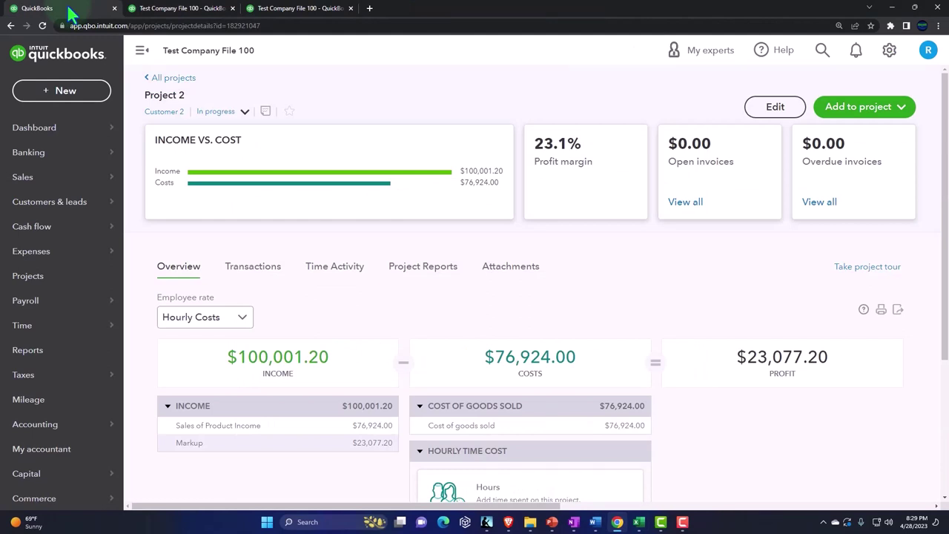
pyautogui.click(167, 9)
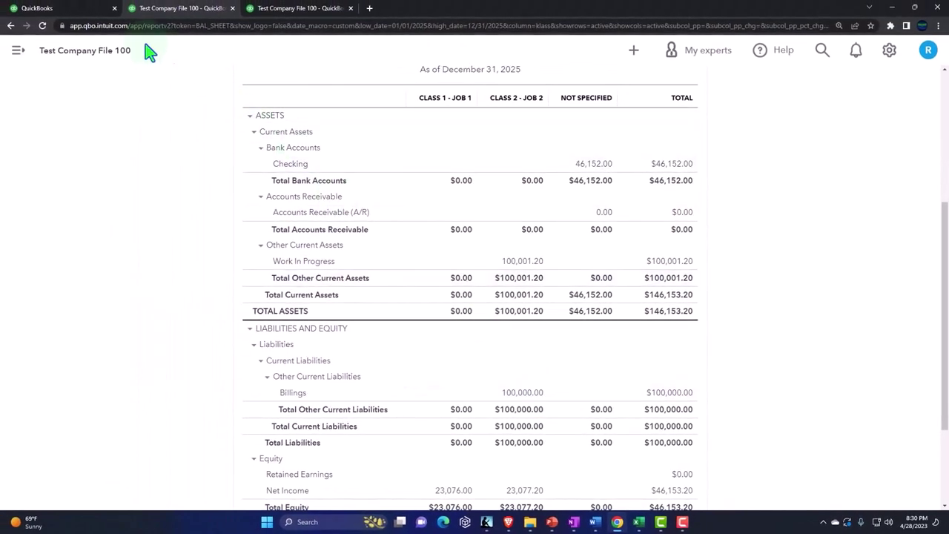
pyautogui.click(70, 5)
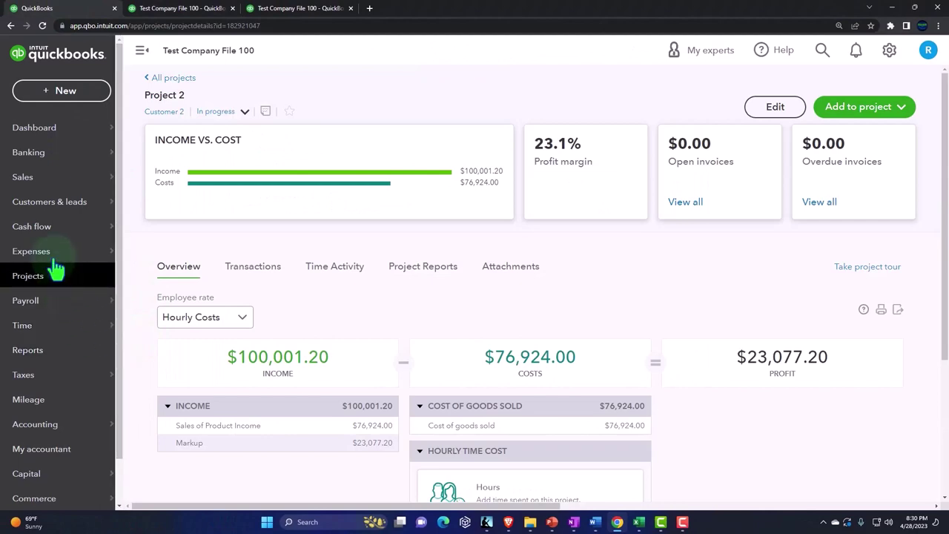
# Open Customer 2 and review its 25 Project 2 transactions, all paid or closed with $0.00 open.
pyautogui.click(57, 177)
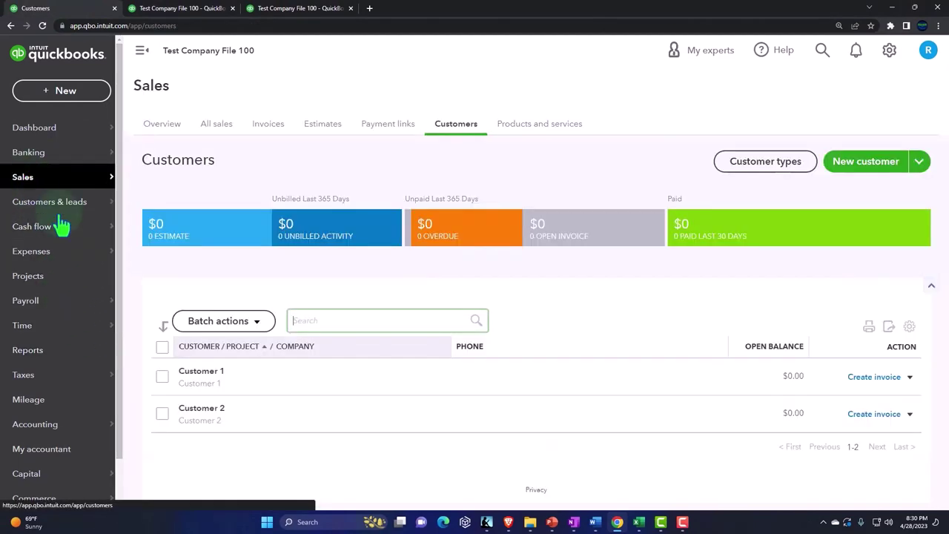
pyautogui.click(206, 412)
pyautogui.scroll(-3, 261, 416)
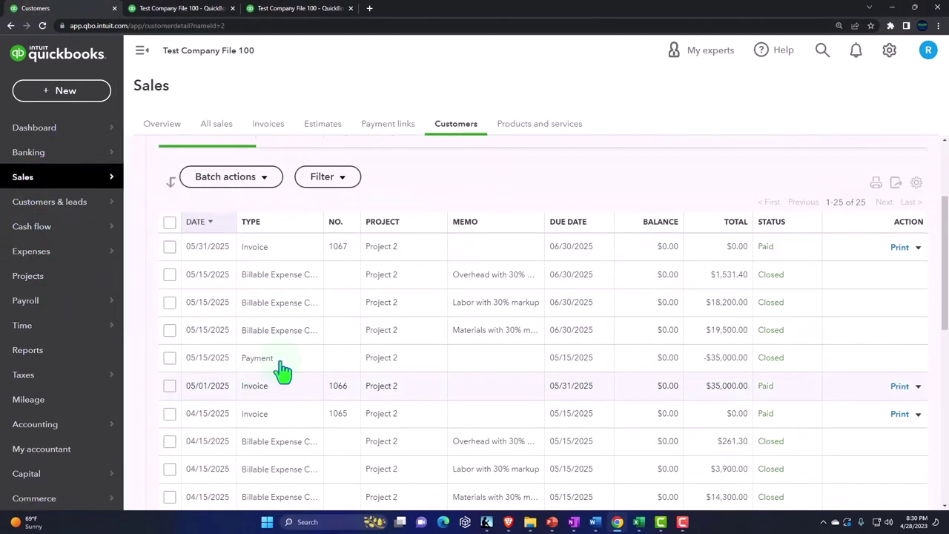
pyautogui.scroll(-4, 293, 428)
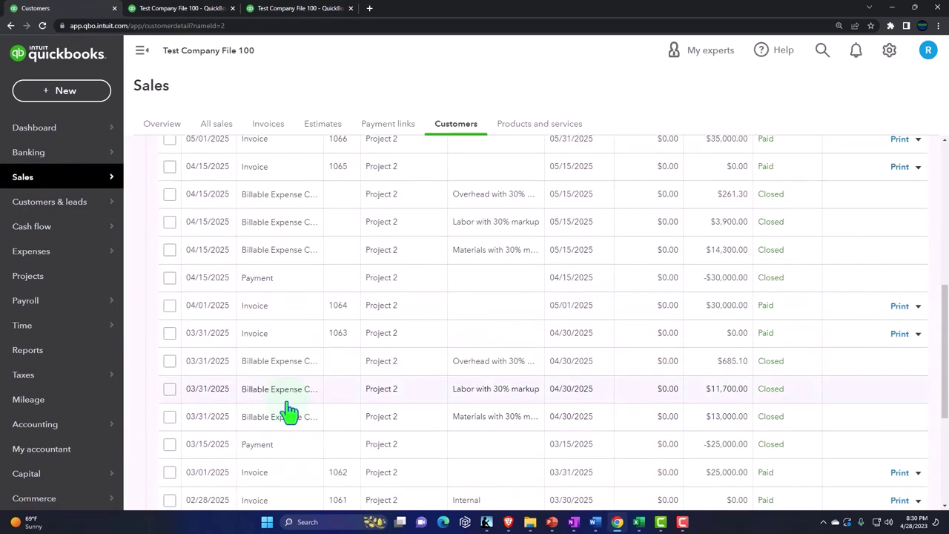
pyautogui.scroll(-2, 293, 442)
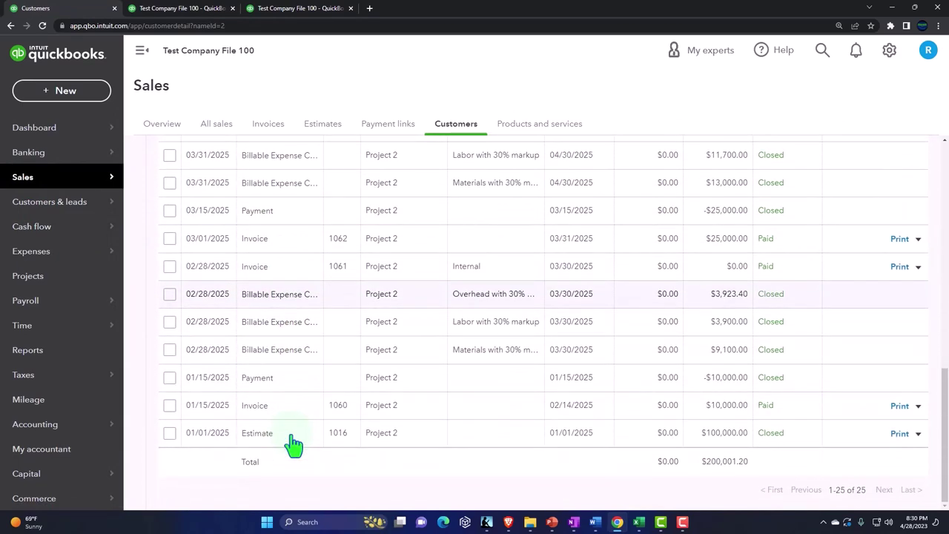
pyautogui.scroll(1, 293, 443)
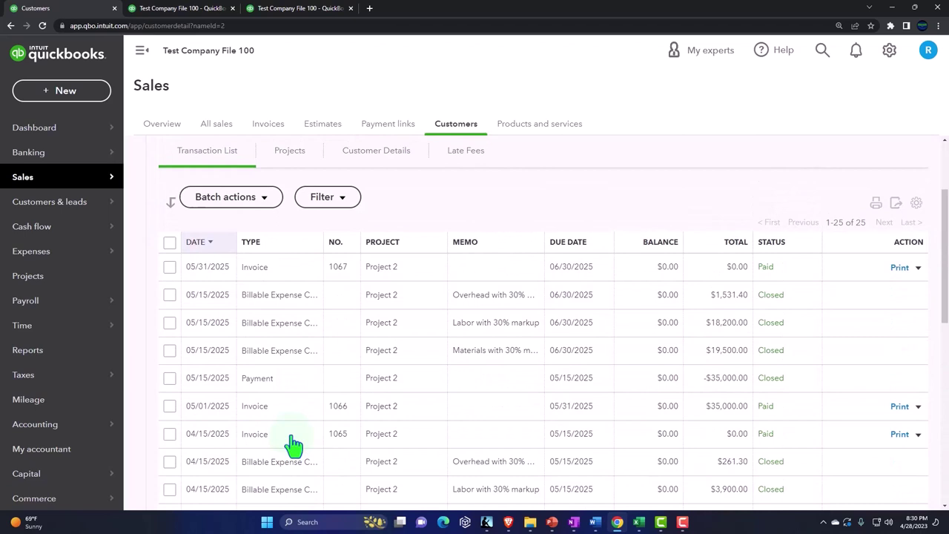
pyautogui.scroll(2, 294, 443)
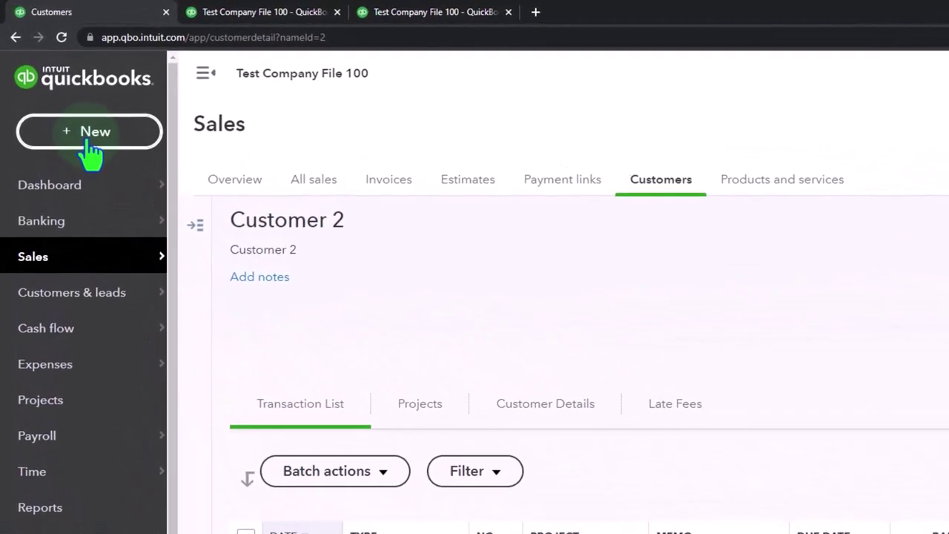
# Show the + New list of transaction types, including Journal entry.
pyautogui.click(89, 143)
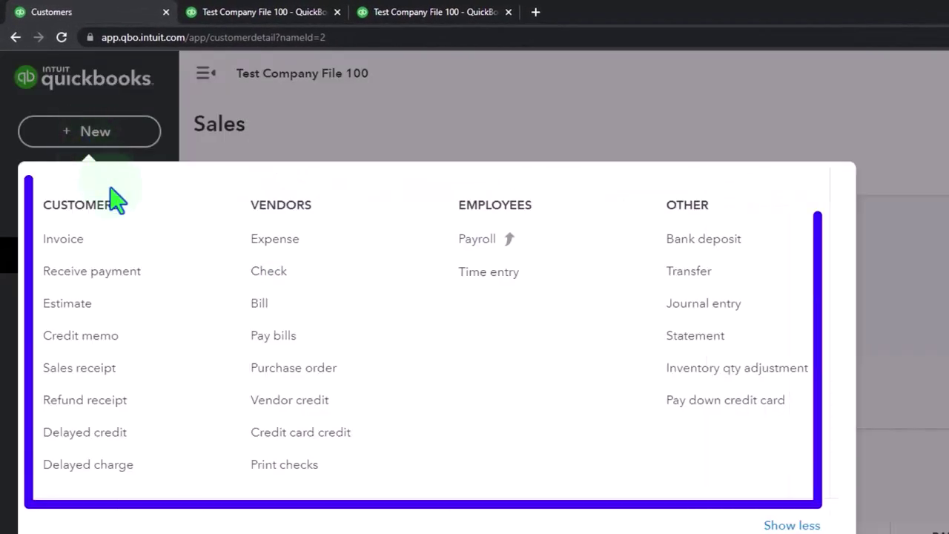
# Start Journal Entry #3 dated 05/31/2025 and check the Billings balance on the balance sheet.
pyautogui.click(701, 310)
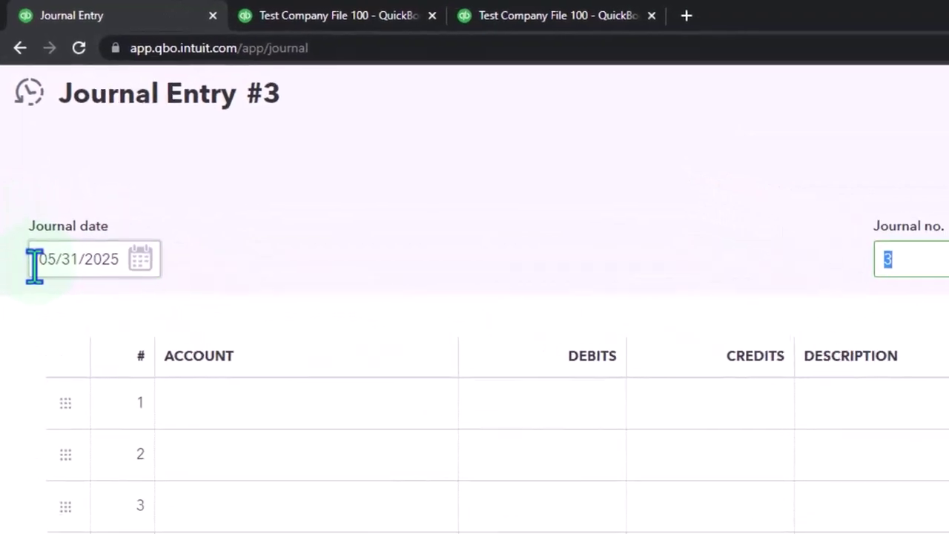
pyautogui.click(178, 278)
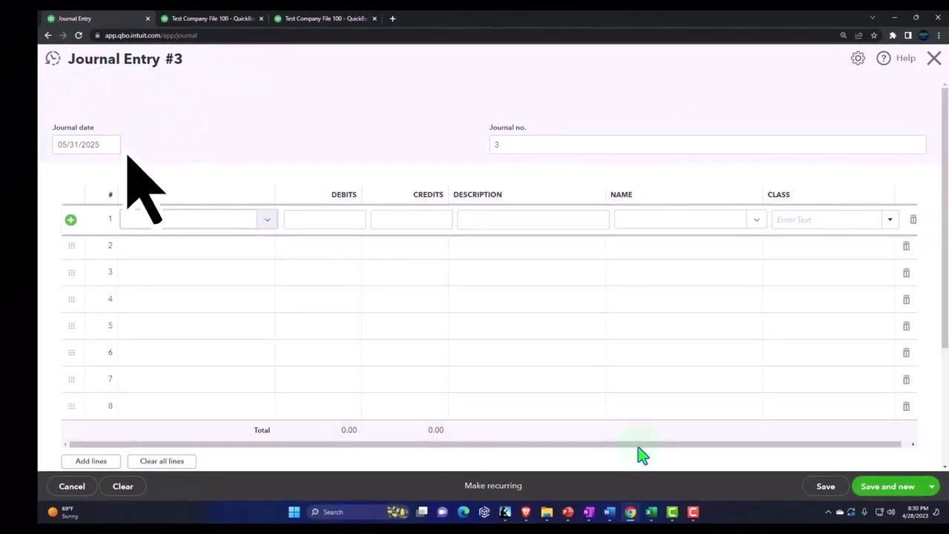
pyautogui.click(222, 22)
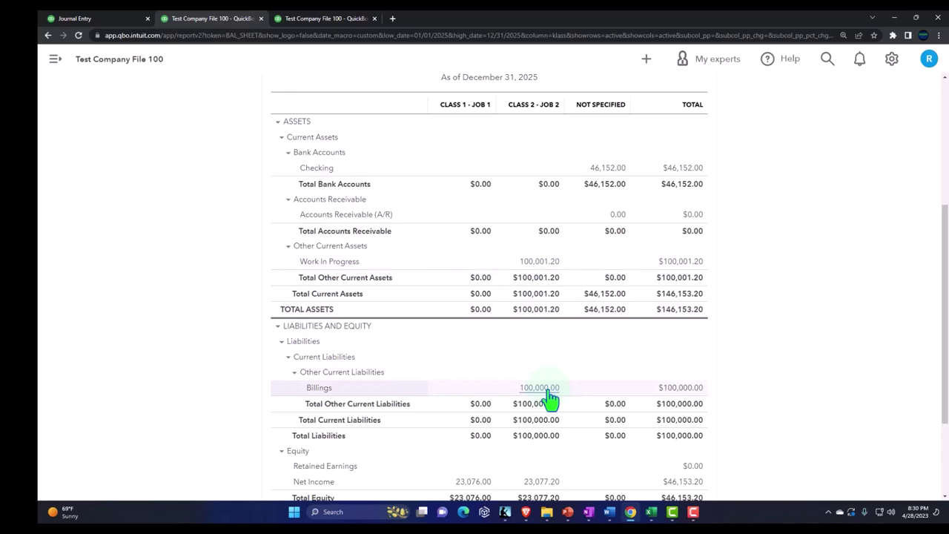
pyautogui.click(96, 20)
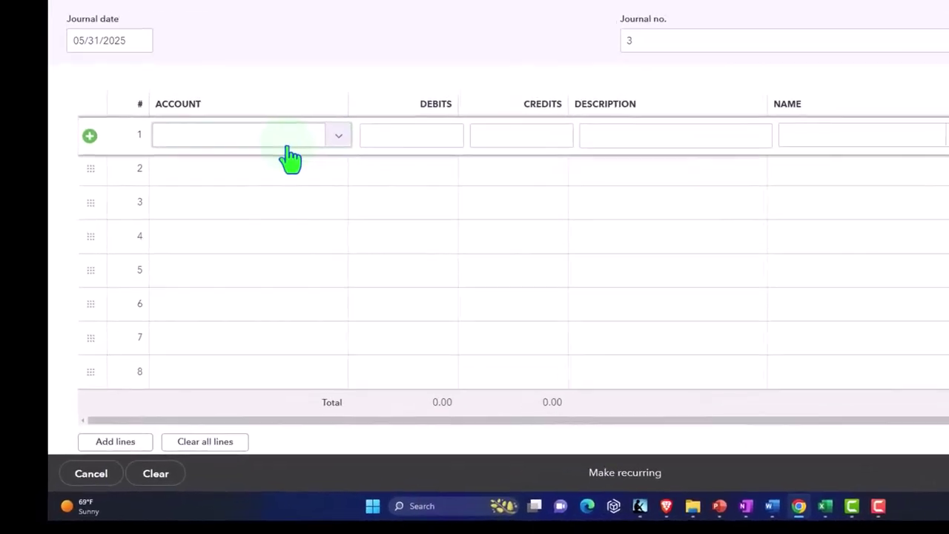
# Set line 1 to debit the Billings account 100,000.00.
pyautogui.click(293, 138)
pyautogui.write('bill')
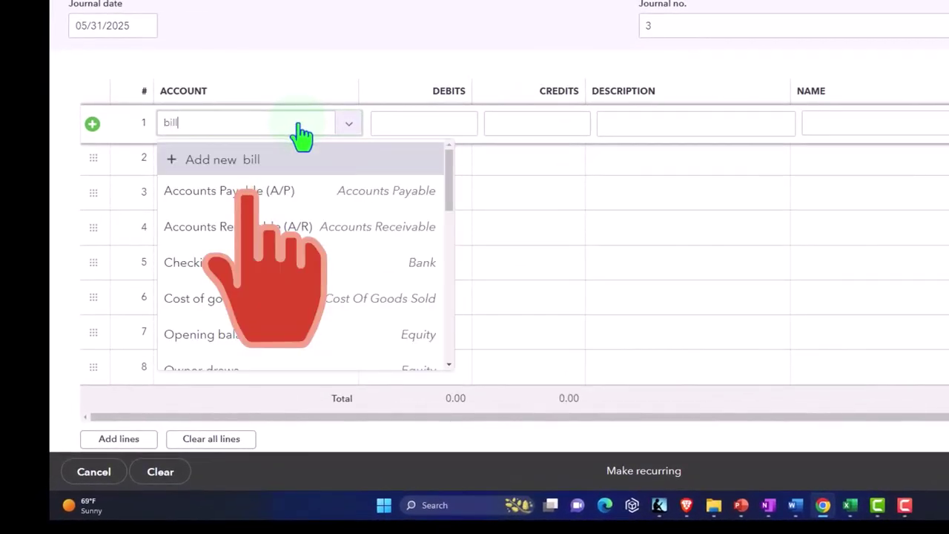
pyautogui.click(303, 134)
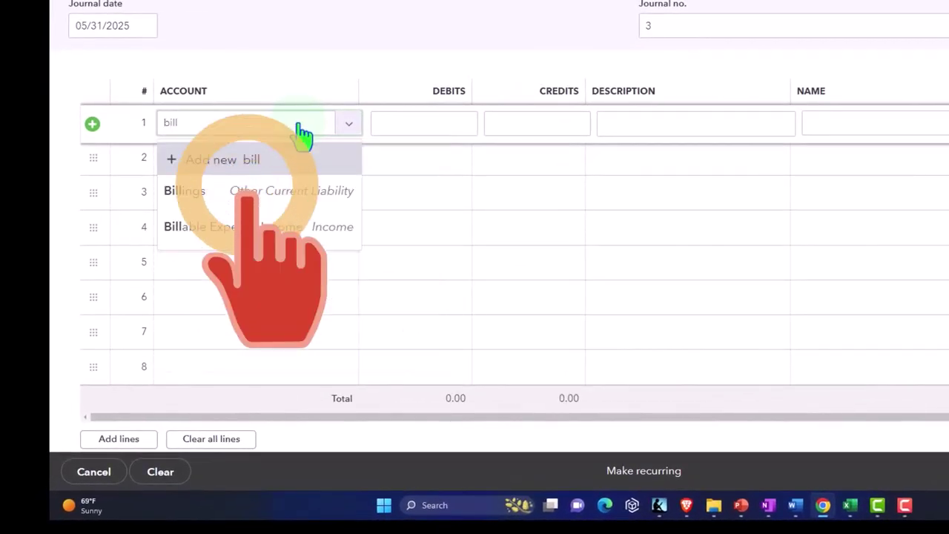
pyautogui.press('Down')
pyautogui.press('Down')
pyautogui.press('Tab')
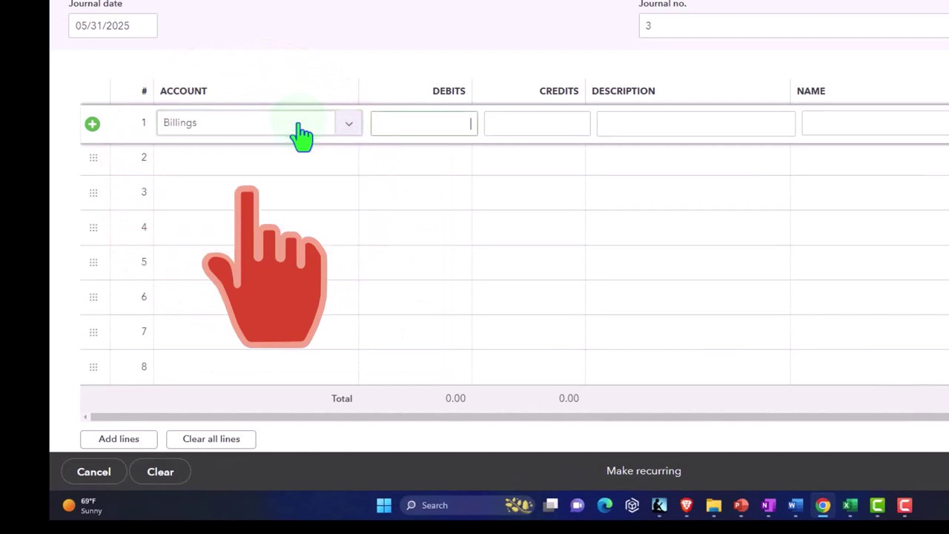
pyautogui.write('100,000')
pyautogui.press('Tab')
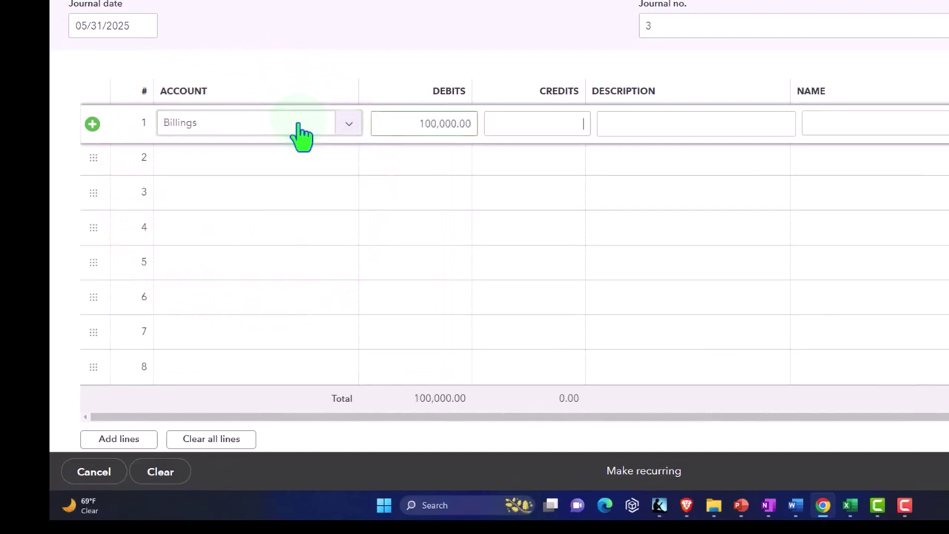
pyautogui.press('Tab')
# Describe line 1 as 'Close out job 2' for Customer 2:Project 2 in Class 2 - Job 2.
pyautogui.write('C')
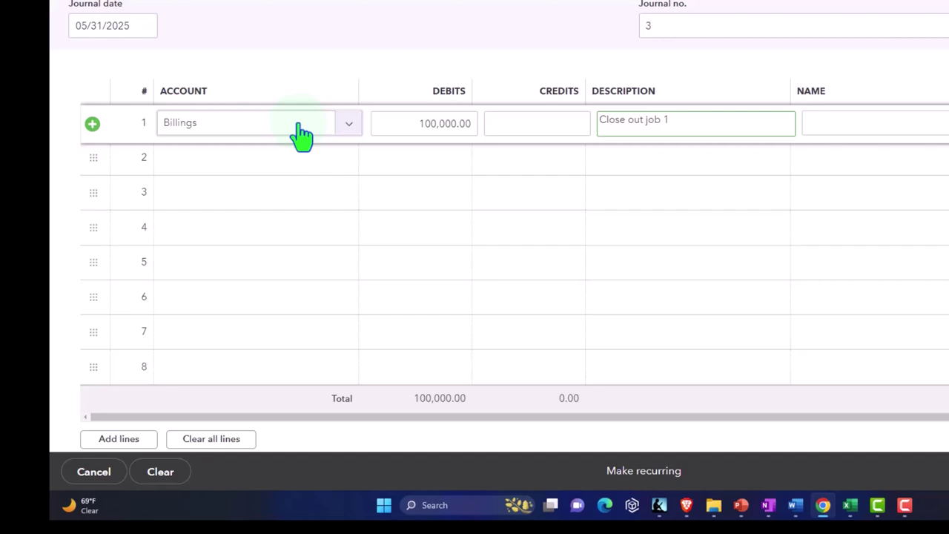
pyautogui.press('Tab')
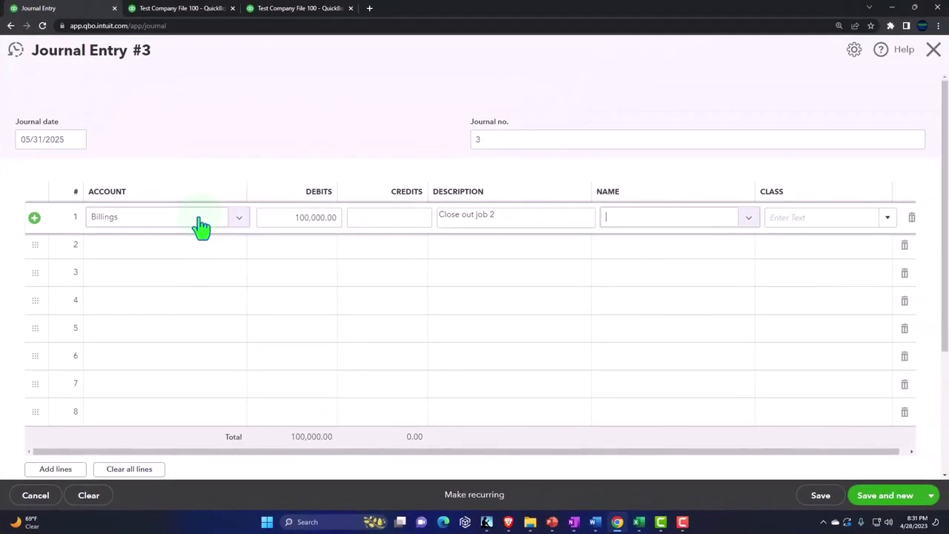
pyautogui.write('cu')
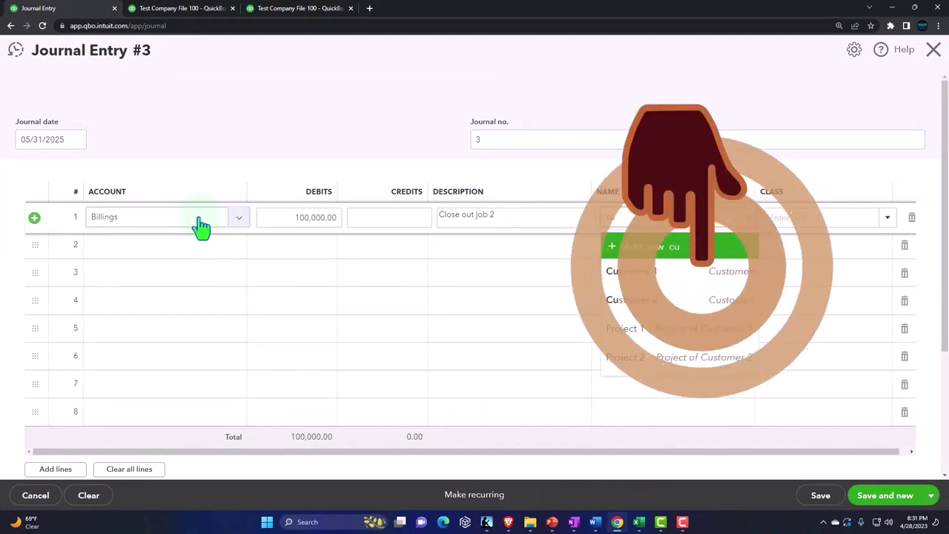
pyautogui.press('Down')
pyautogui.press('Down')
pyautogui.press('Down')
pyautogui.press('Down')
pyautogui.press('Return')
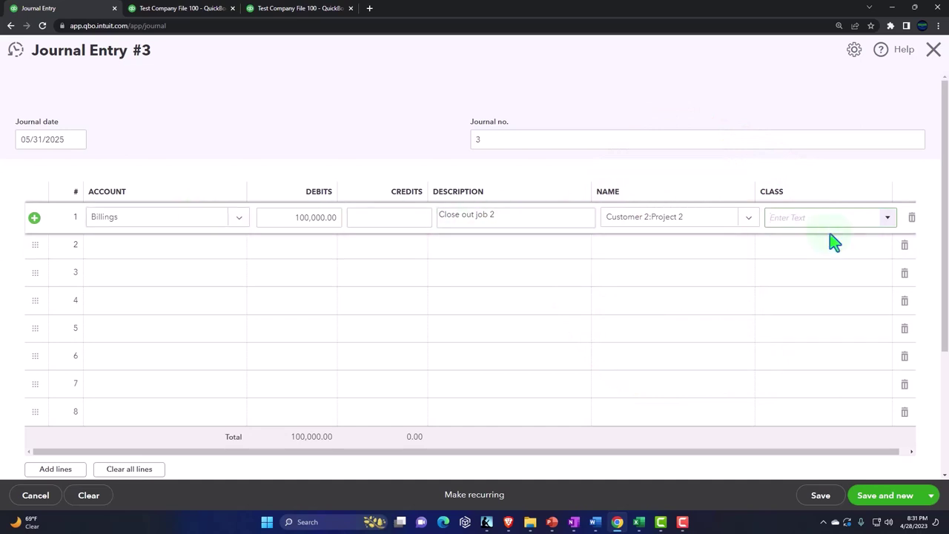
pyautogui.click(888, 219)
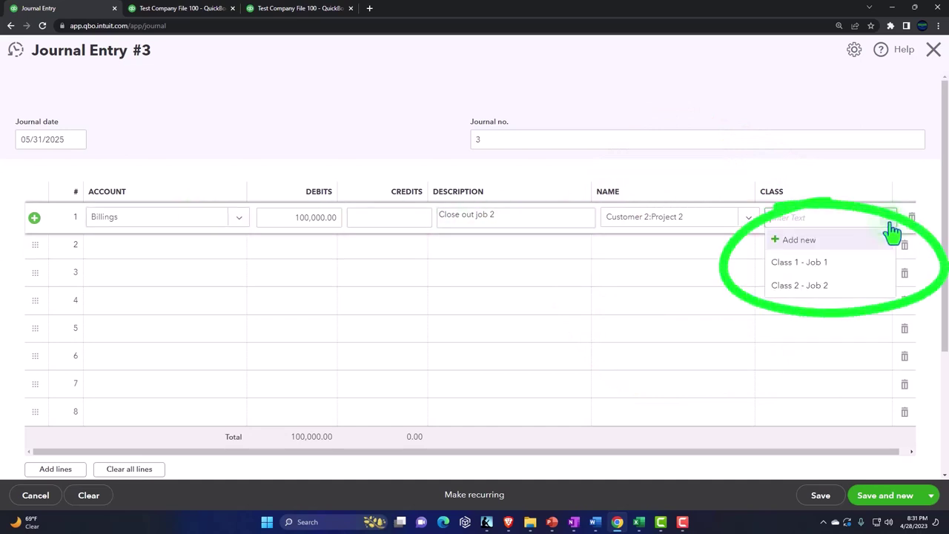
pyautogui.click(825, 285)
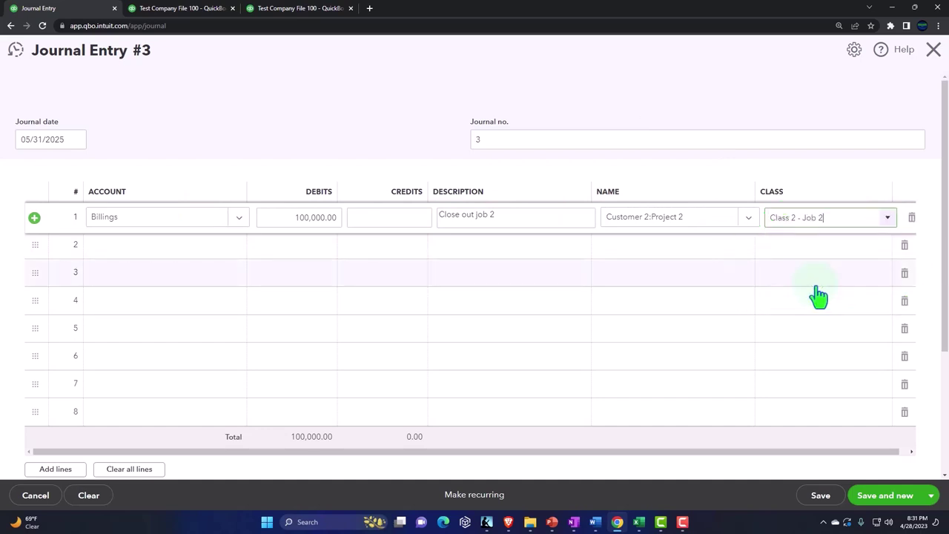
pyautogui.press('Tab')
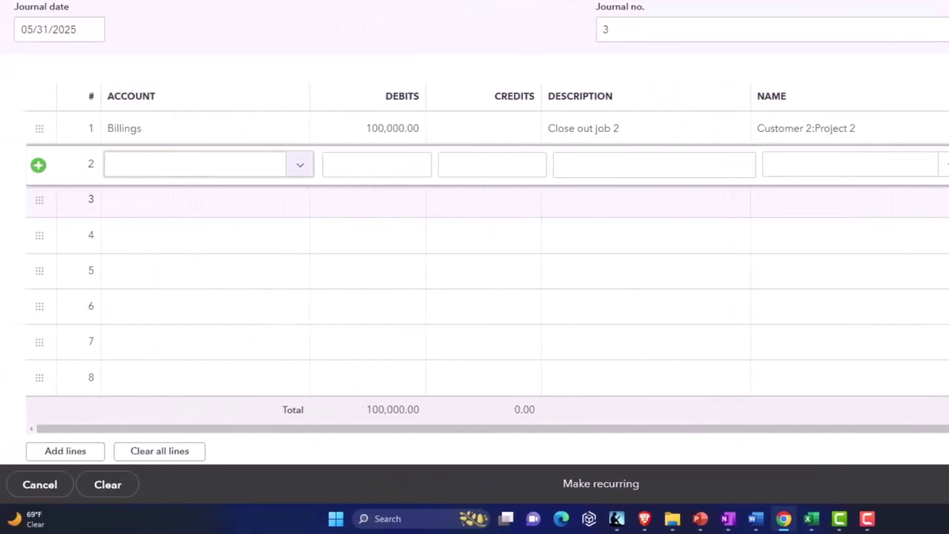
# Set line 2 to credit Work In Progress 100,001.20, matching its balance sheet amount.
pyautogui.write('wi')
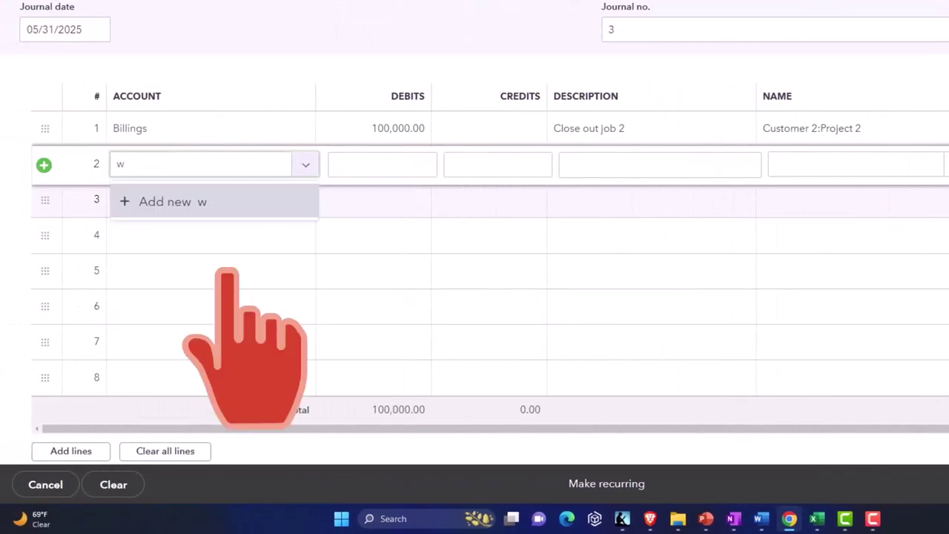
pyautogui.write('ork In Progress')
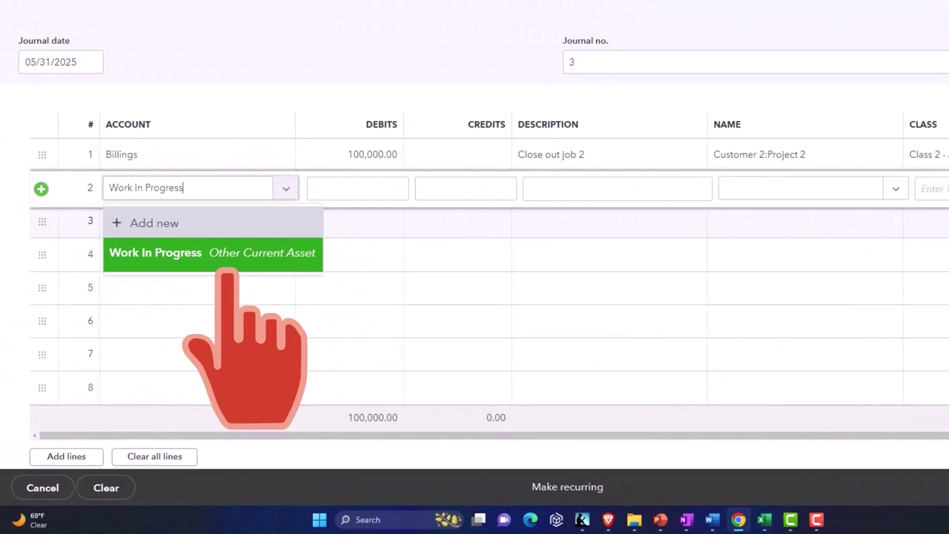
pyautogui.press('Tab')
pyautogui.press('Tab')
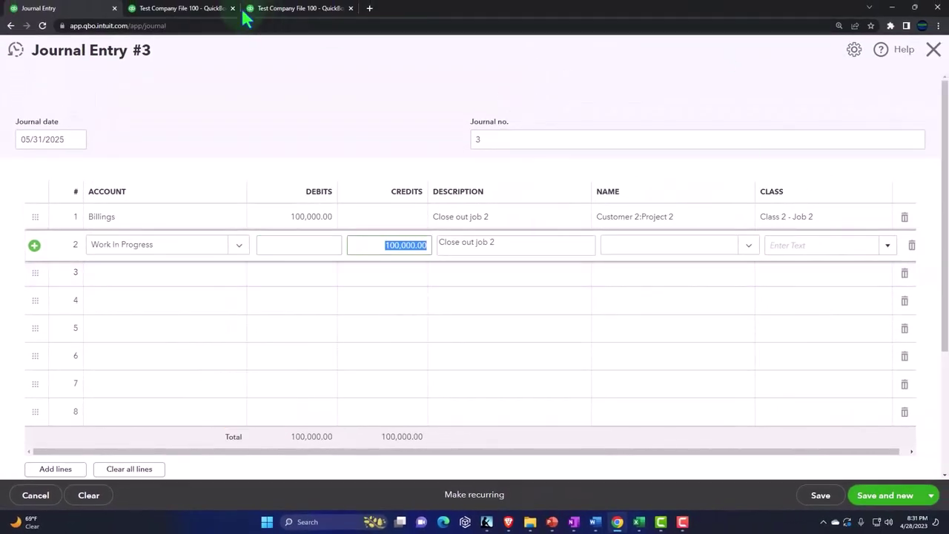
pyautogui.click(193, 8)
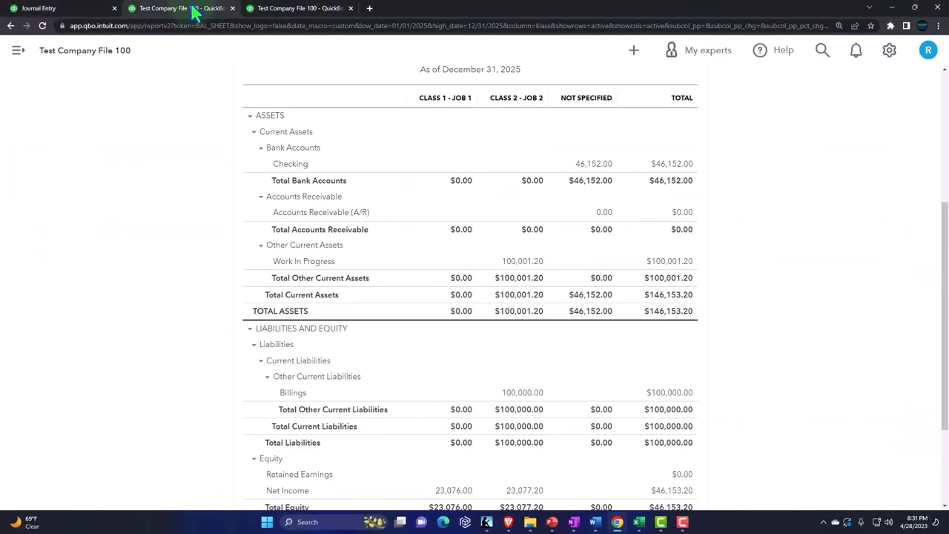
pyautogui.click(69, 9)
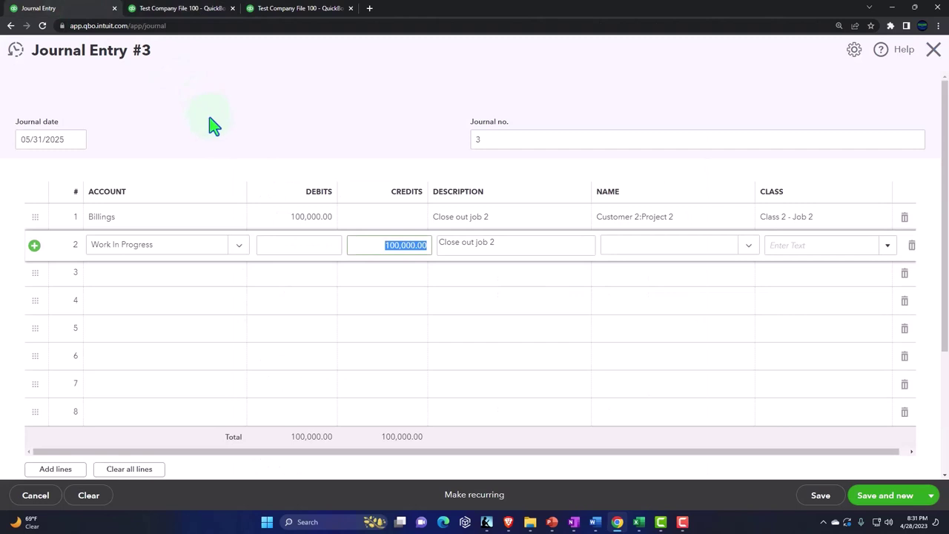
pyautogui.write('10')
pyautogui.press('Tab')
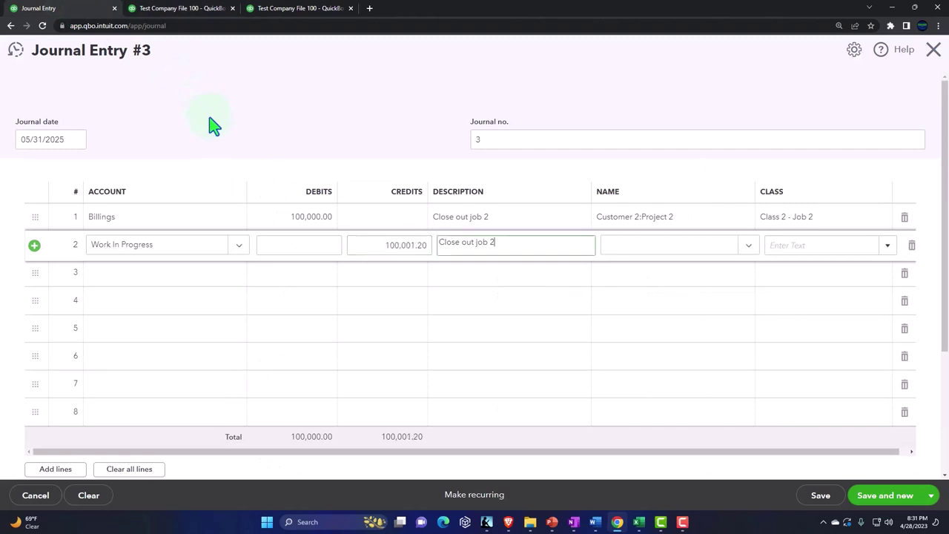
# Assign line 2 to Customer 2:Project 2 and Class 2 - Job 2.
pyautogui.press('Tab')
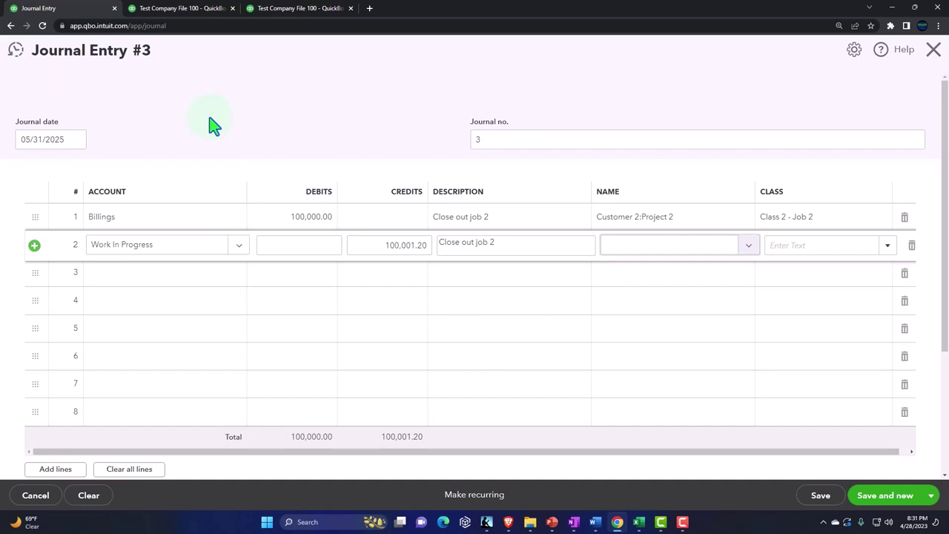
pyautogui.write('c')
pyautogui.press('Down')
pyautogui.press('Down')
pyautogui.press('Down')
pyautogui.press('Down')
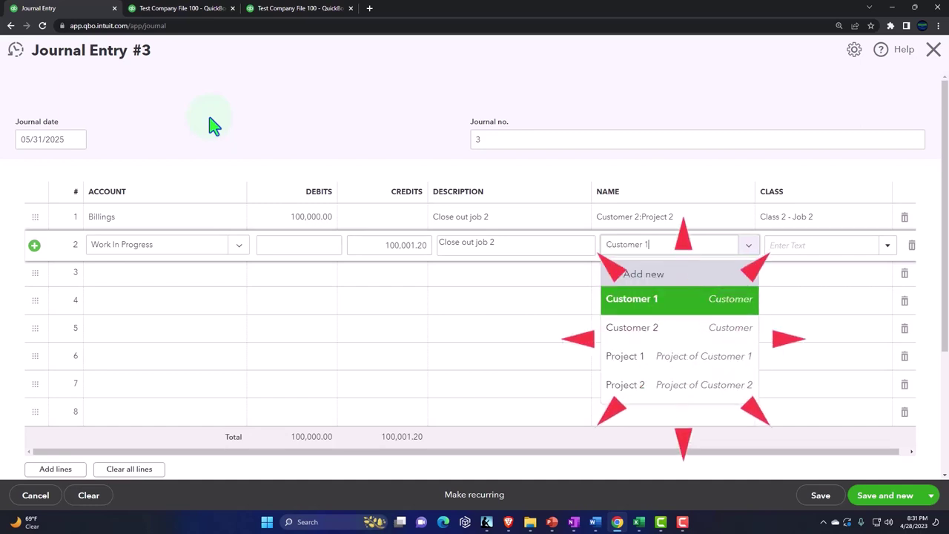
pyautogui.press('Down')
pyautogui.press('Tab')
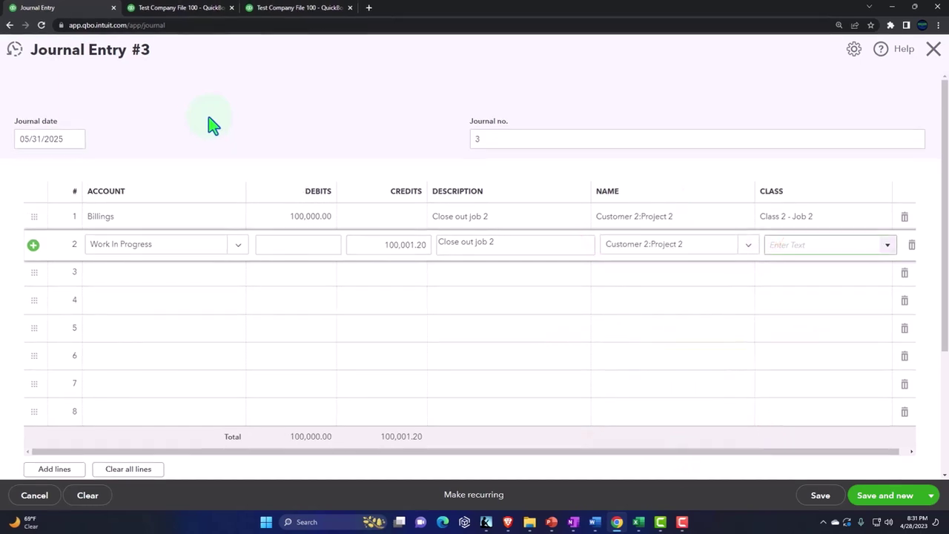
pyautogui.write('cl')
pyautogui.press('Down')
pyautogui.press('Down')
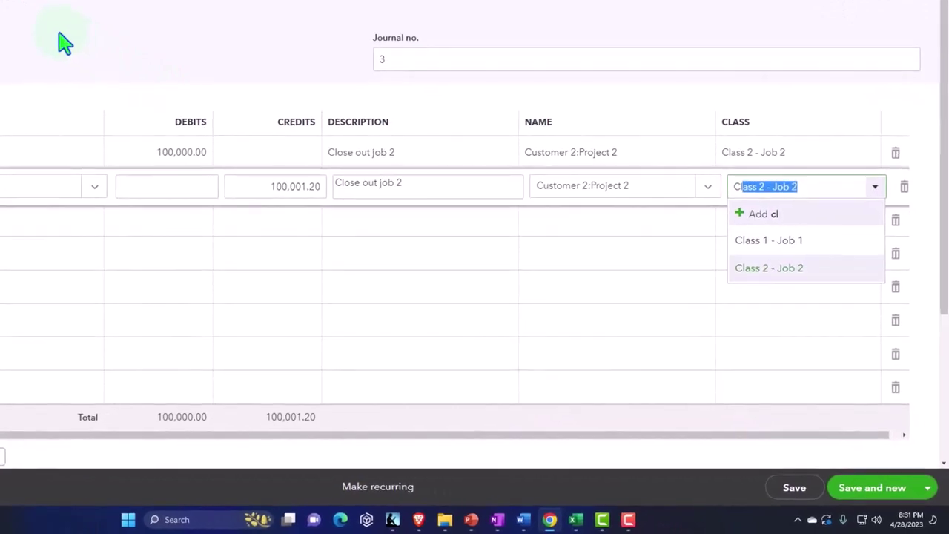
pyautogui.press('Return')
pyautogui.press('Tab')
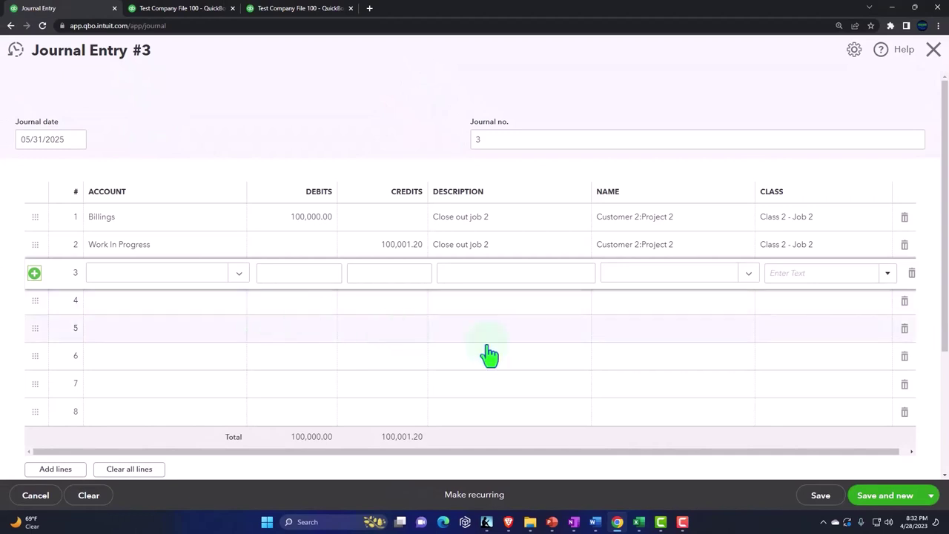
# After an unbalanced save attempt, add line 3: Cost of goods sold 1.20 debit, Customer 2:Project 2, Class 2 - Job 2.
pyautogui.click(885, 495)
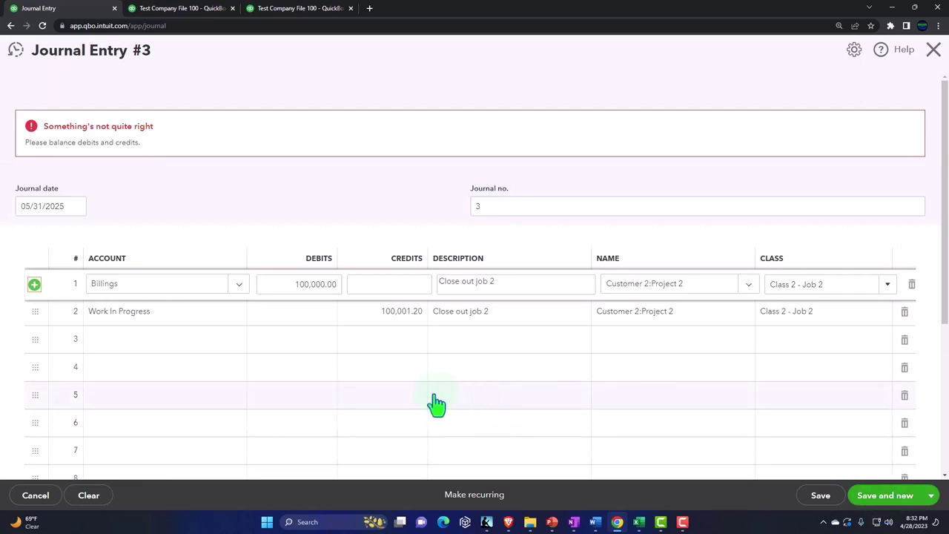
pyautogui.click(163, 345)
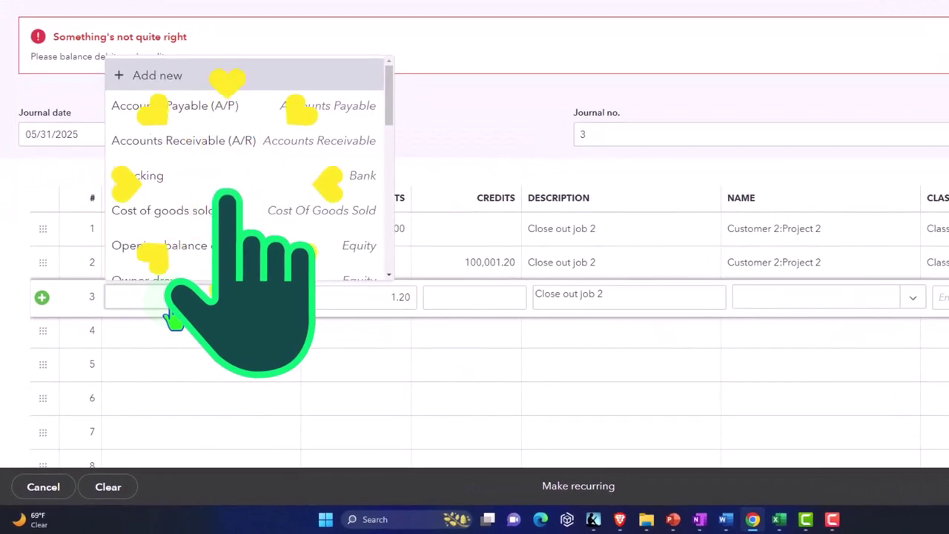
pyautogui.write('cos')
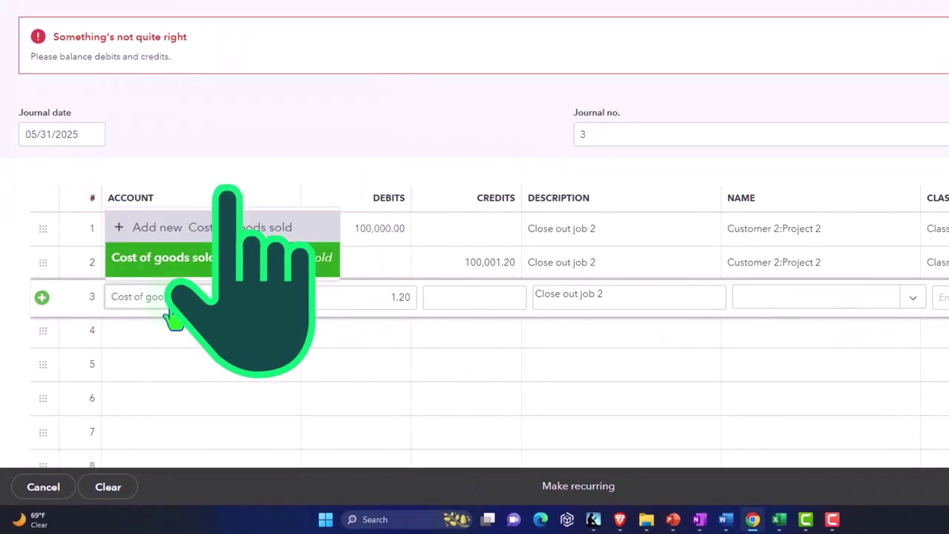
pyautogui.press('Tab')
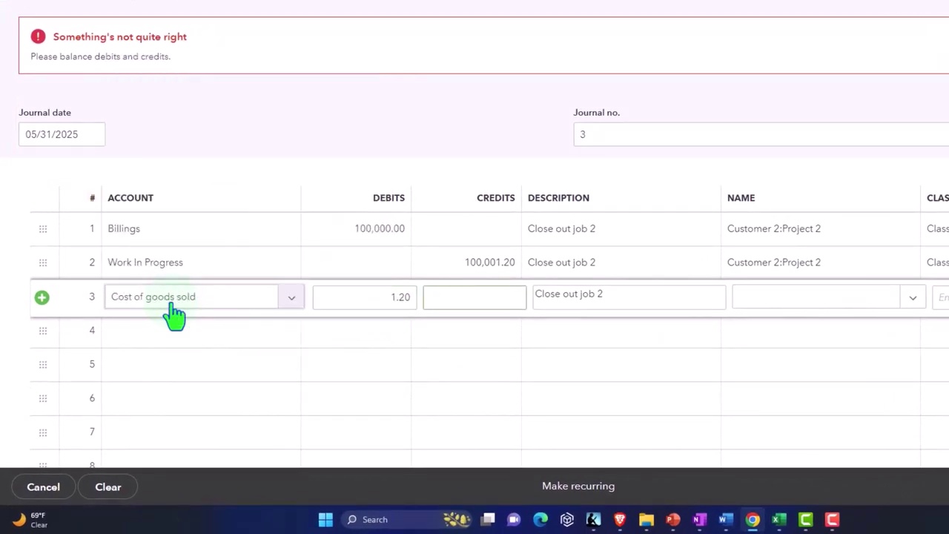
pyautogui.press('Tab')
pyautogui.press('Tab')
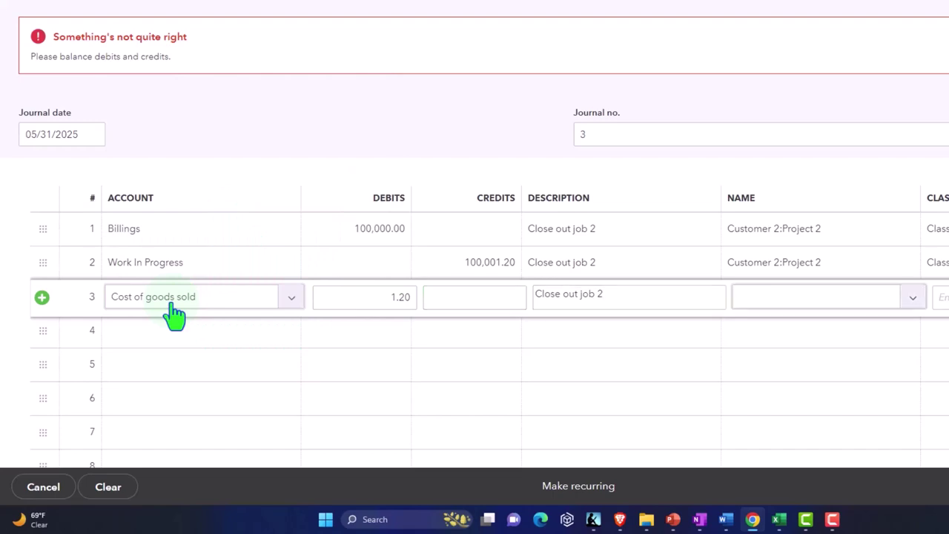
pyautogui.write('c')
pyautogui.press('Down')
pyautogui.press('Down')
pyautogui.press('Down')
pyautogui.press('Down')
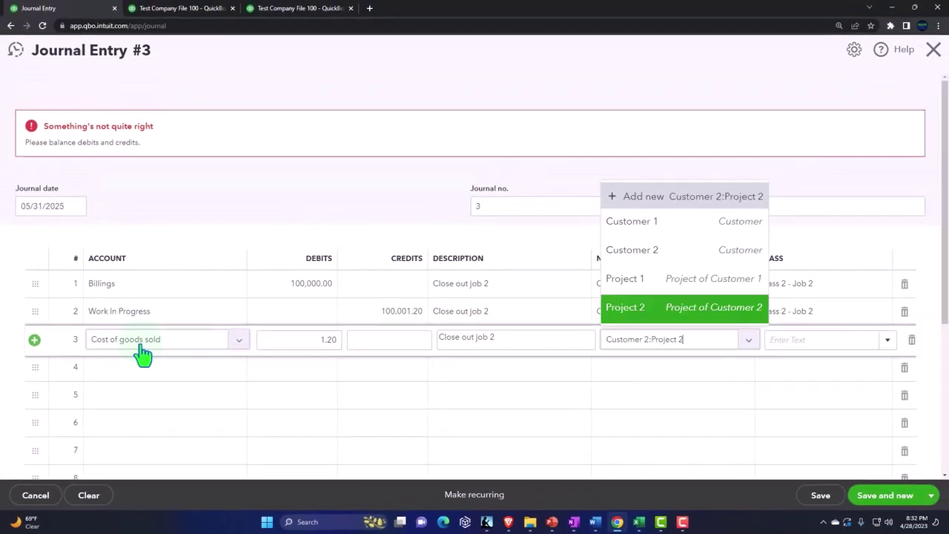
pyautogui.press('Tab')
pyautogui.write('cl')
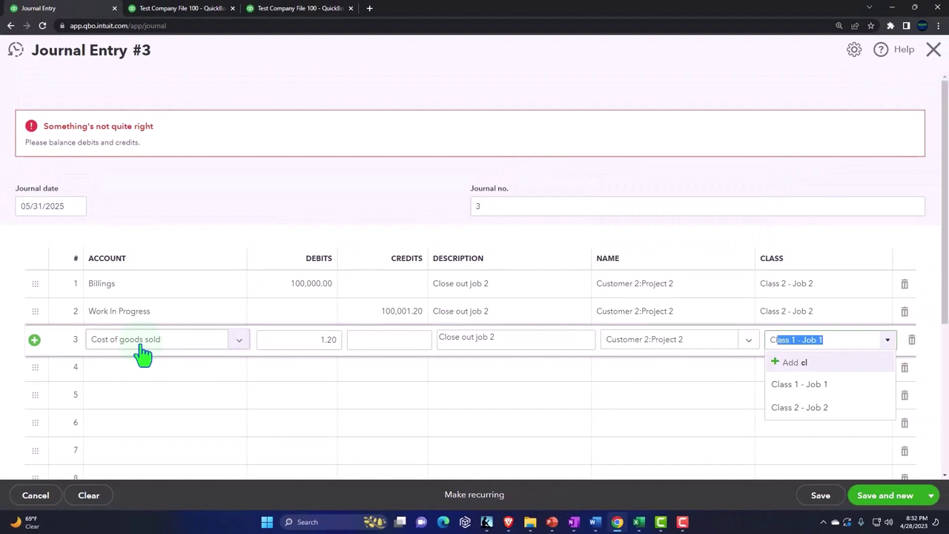
pyautogui.press('Down')
pyautogui.press('Down')
pyautogui.press('Tab')
pyautogui.press('Tab')
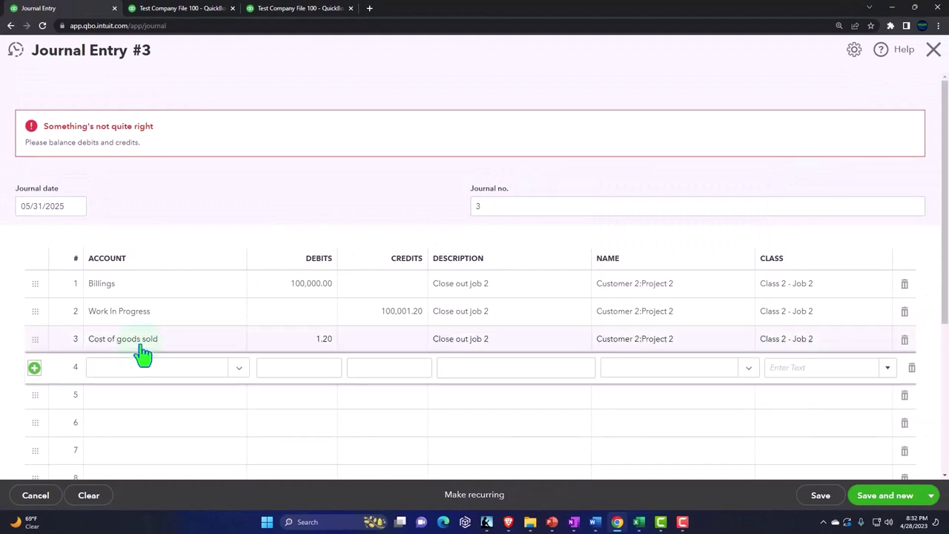
# Save Journal Entry 3 and rerun the class balance sheet to include it.
pyautogui.click(883, 495)
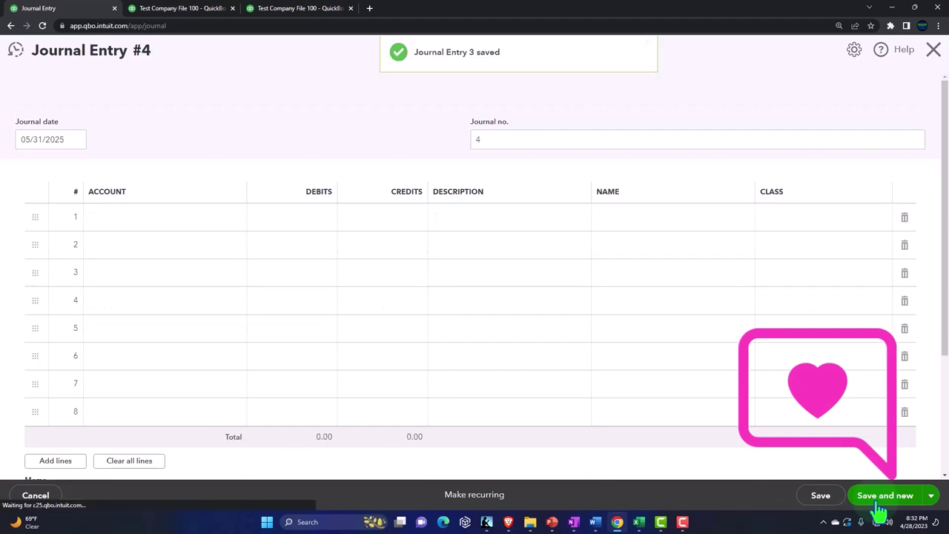
pyautogui.click(185, 9)
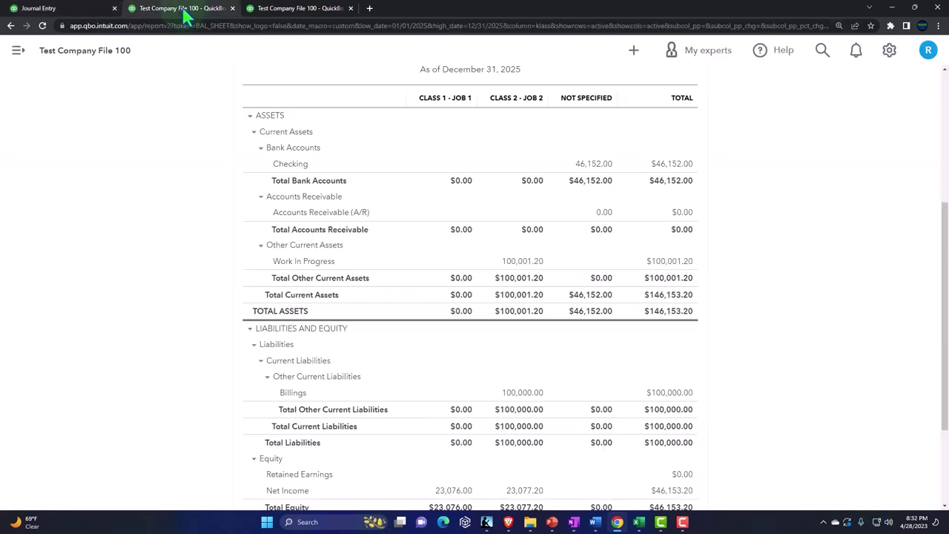
pyautogui.scroll(1, 460, 326)
pyautogui.click(549, 128)
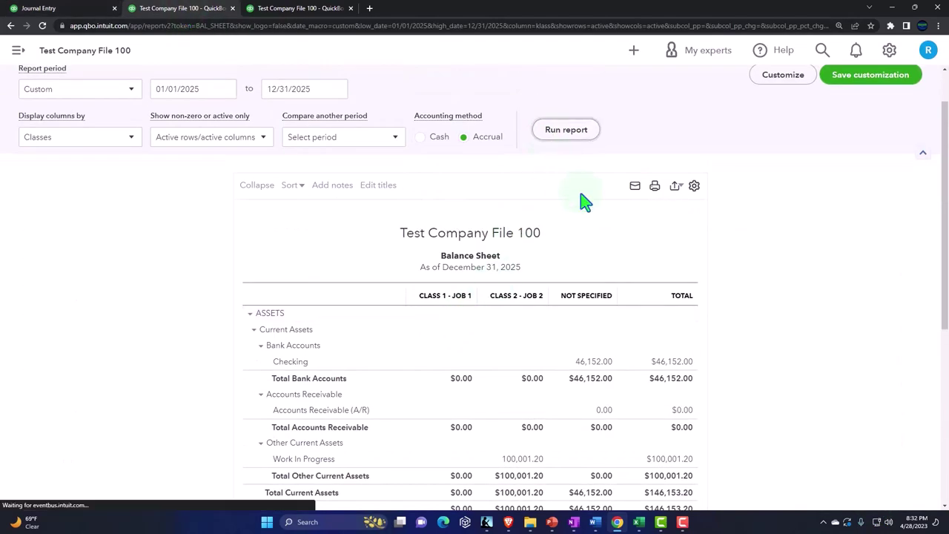
# Drill into the now-zero Work In Progress amount to see its transaction report.
pyautogui.scroll(-2, 608, 237)
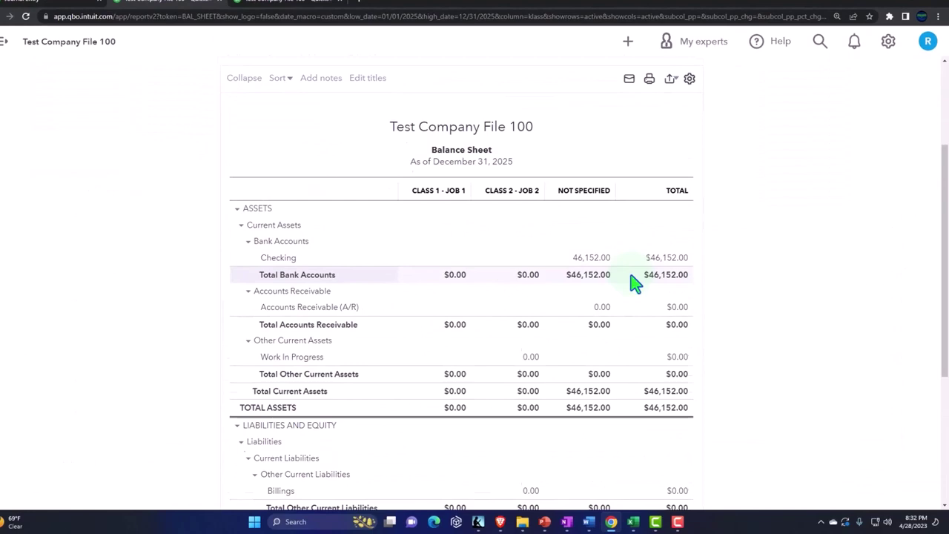
pyautogui.scroll(-2, 636, 284)
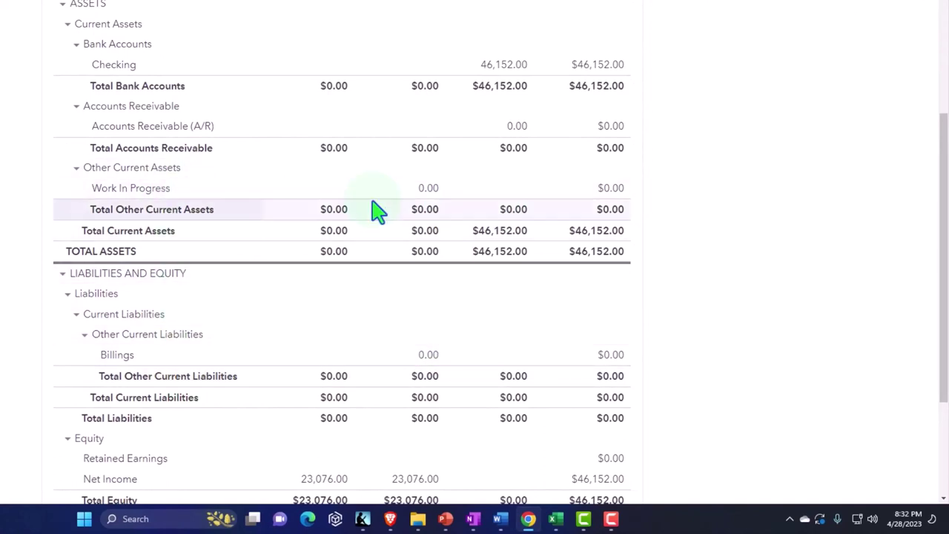
pyautogui.click(430, 190)
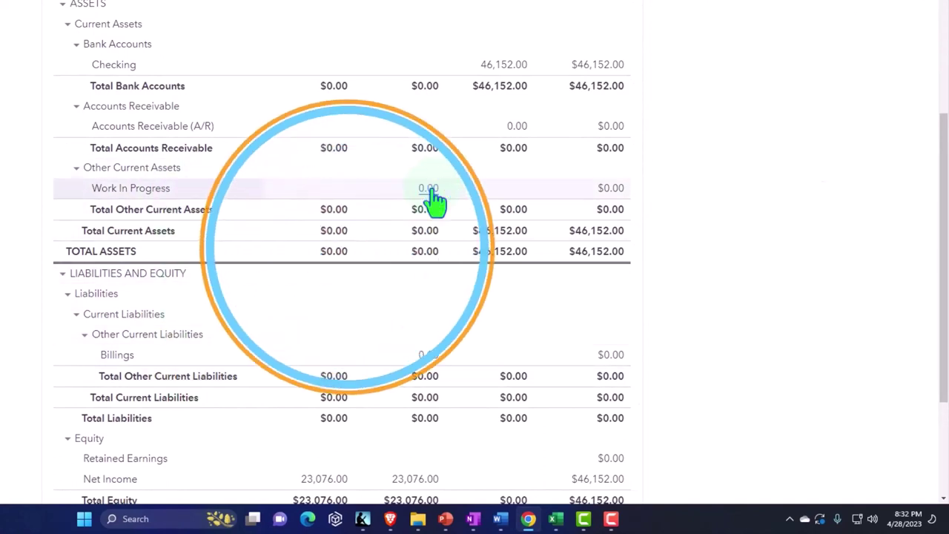